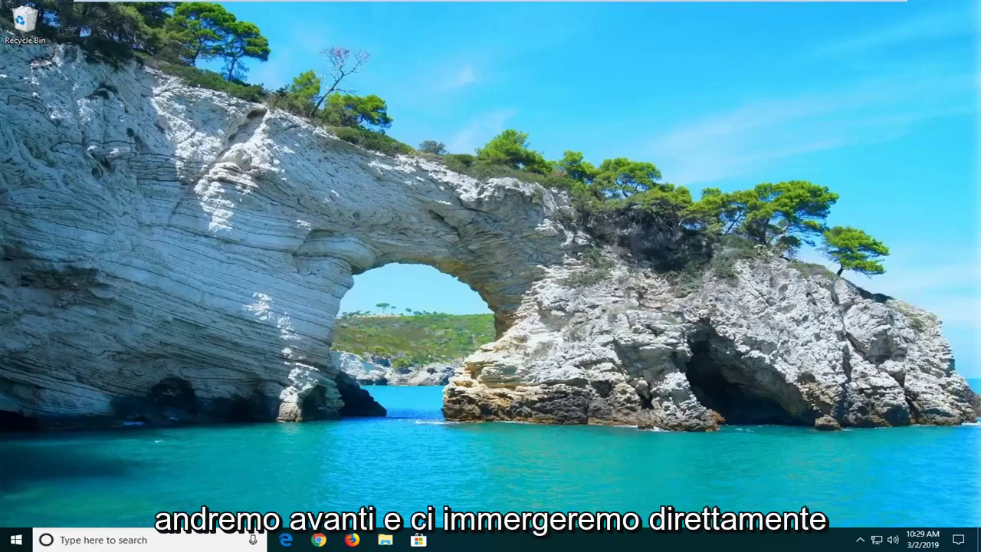
Search the Start menu for 'troubleshoot'.
click(25, 543)
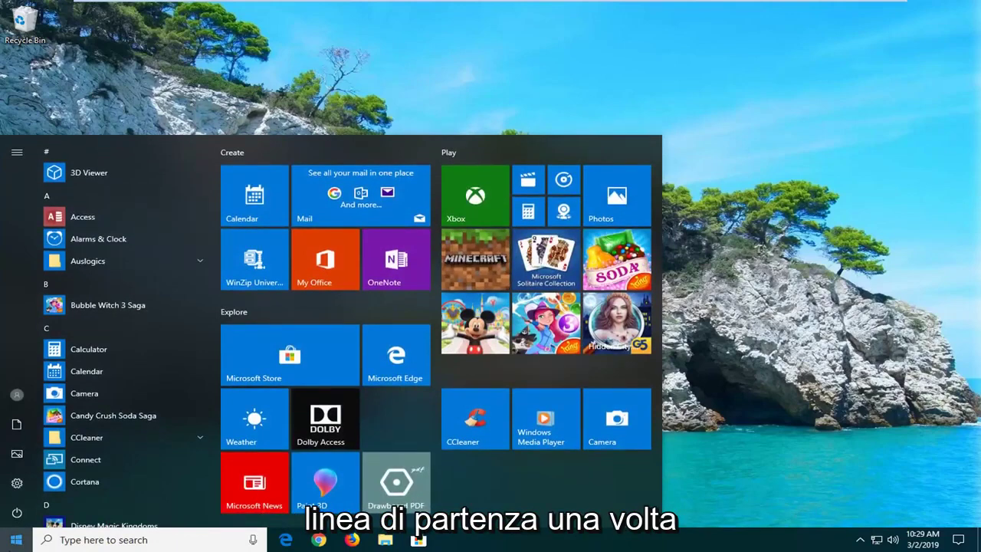
text(t)
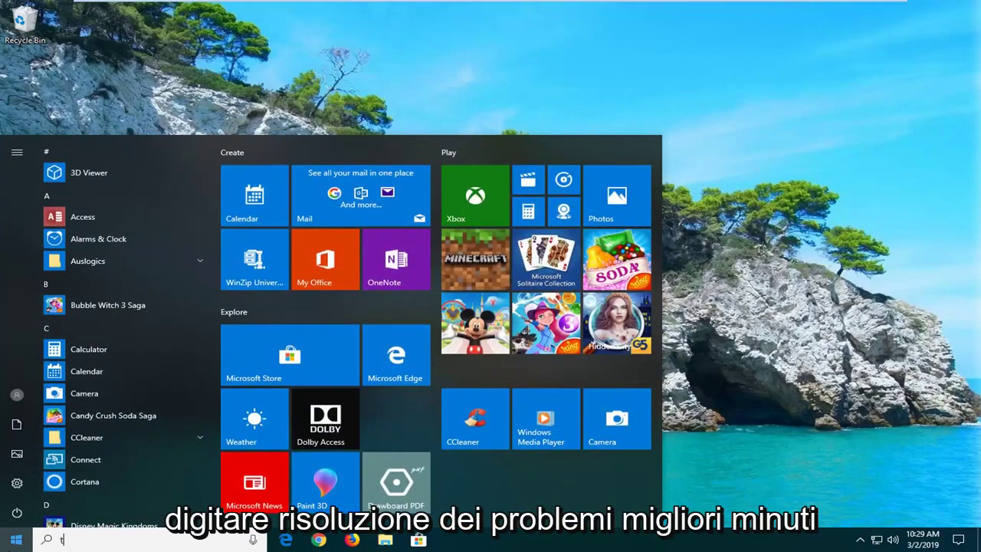
text(roubleshoot)
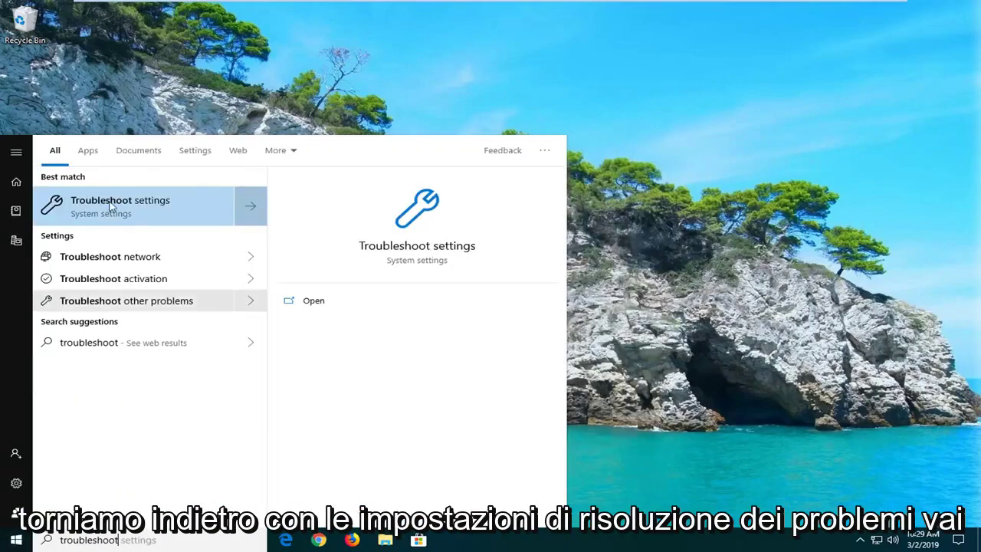
Open Troubleshoot settings and expand the Power troubleshooter entry further down the list.
click(112, 206)
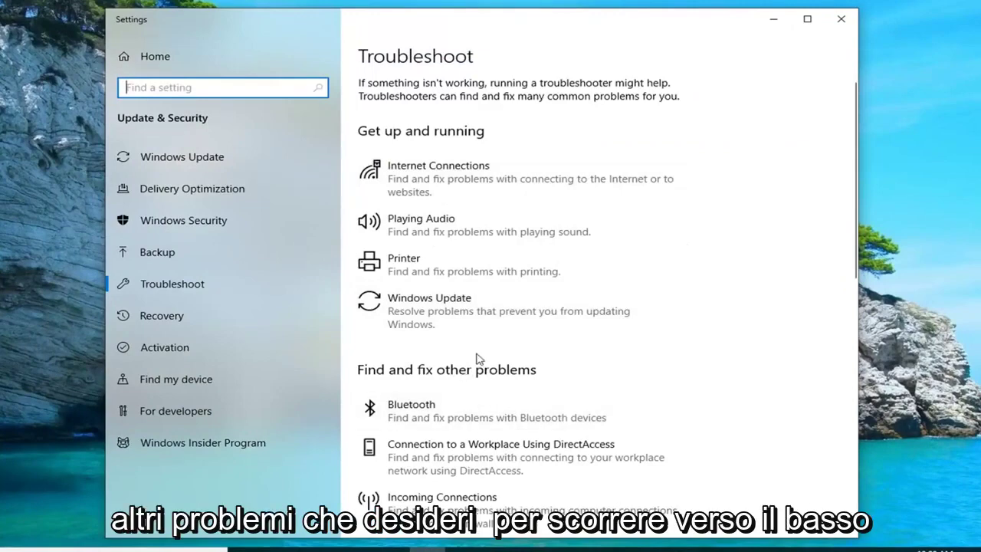
scroll(468, 345, down, 5)
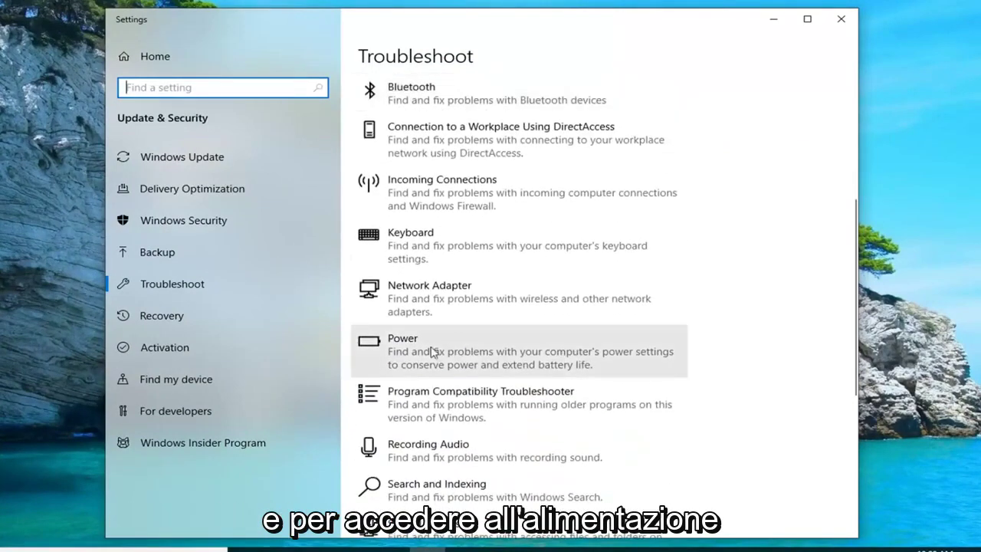
click(479, 354)
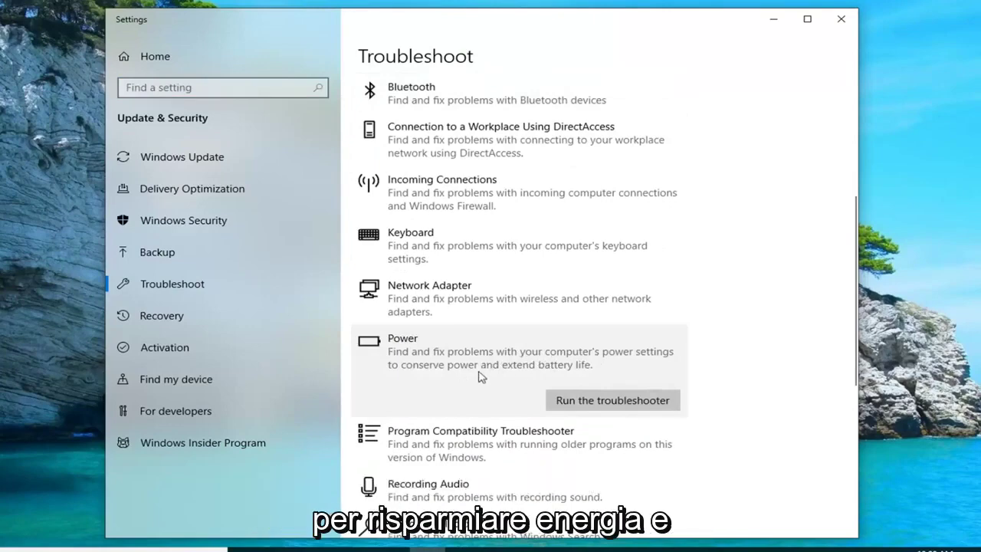
Run the Power troubleshooter and skip its suggested power-plan fix.
click(620, 402)
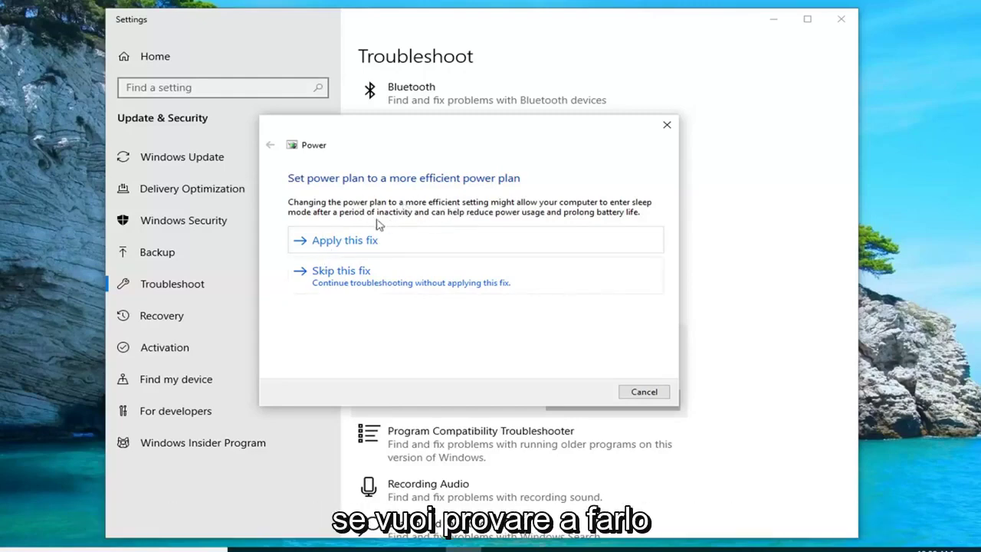
click(343, 280)
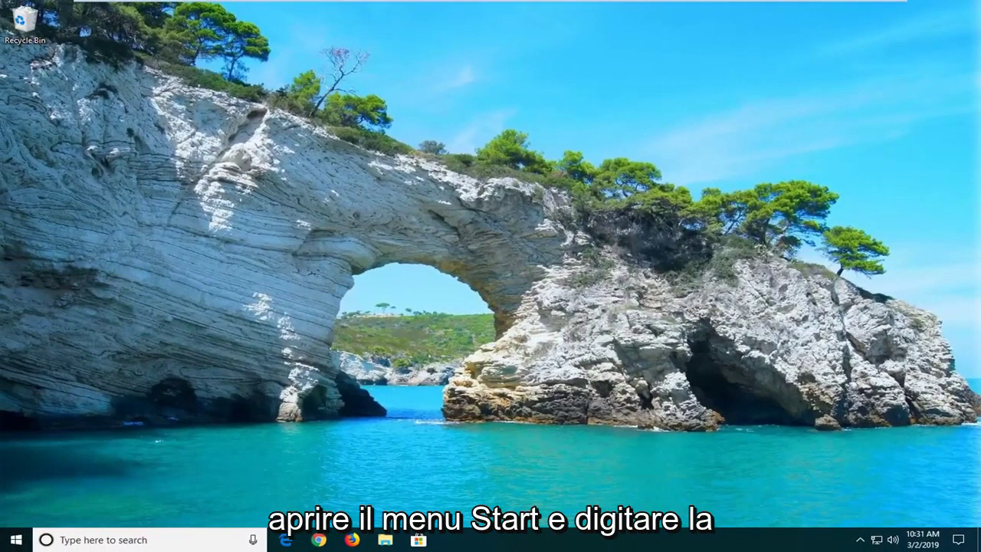
Search for 'local security policy' and launch Local Security Policy as administrator.
click(13, 539)
text(local secyurt)
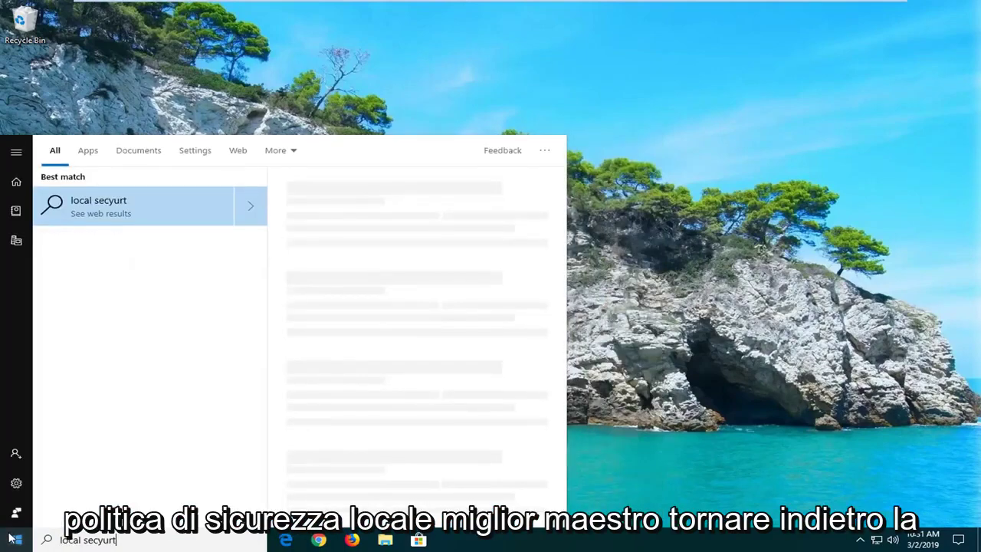
key(BackSpace)
key(BackSpace)
key(BackSpace)
key(BackSpace)
text(uri)
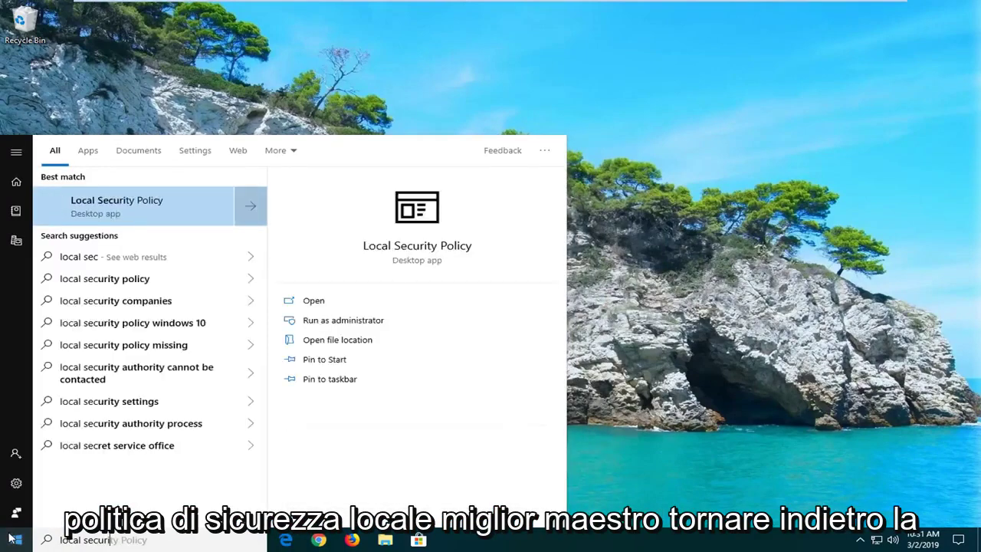
text(ty policy)
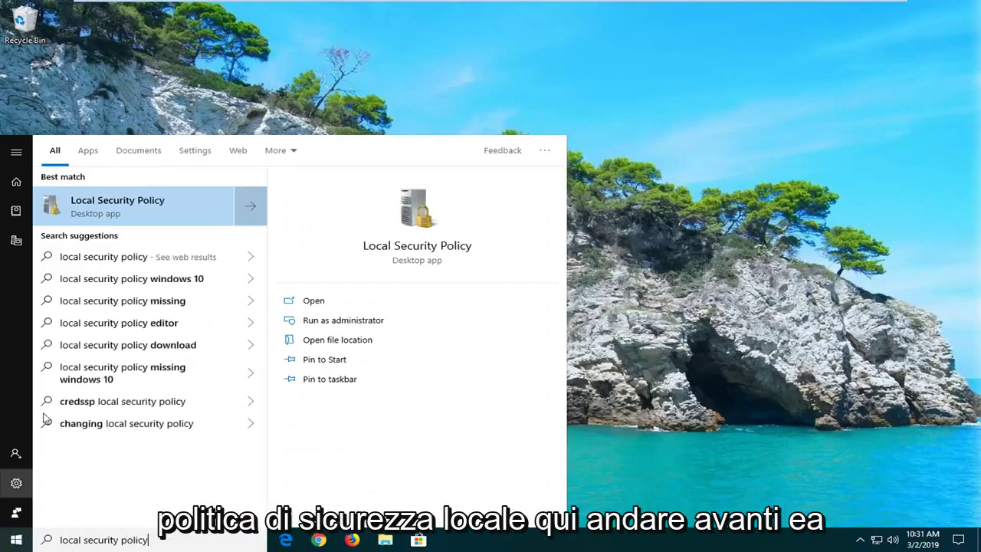
right_click(106, 217)
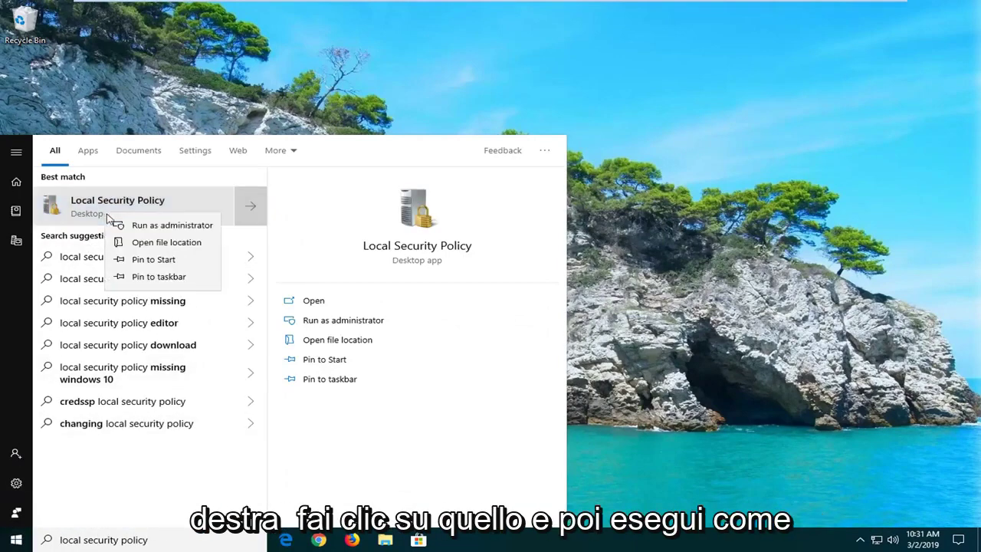
key(Escape)
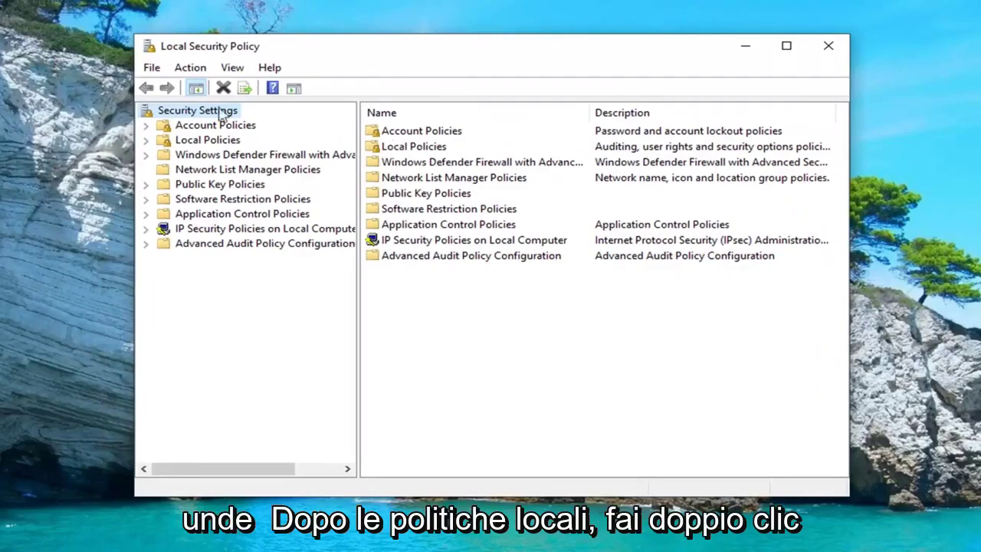
Expand Local Policies, list User Rights Assignment, and select the Shut down the system policy.
click(207, 140)
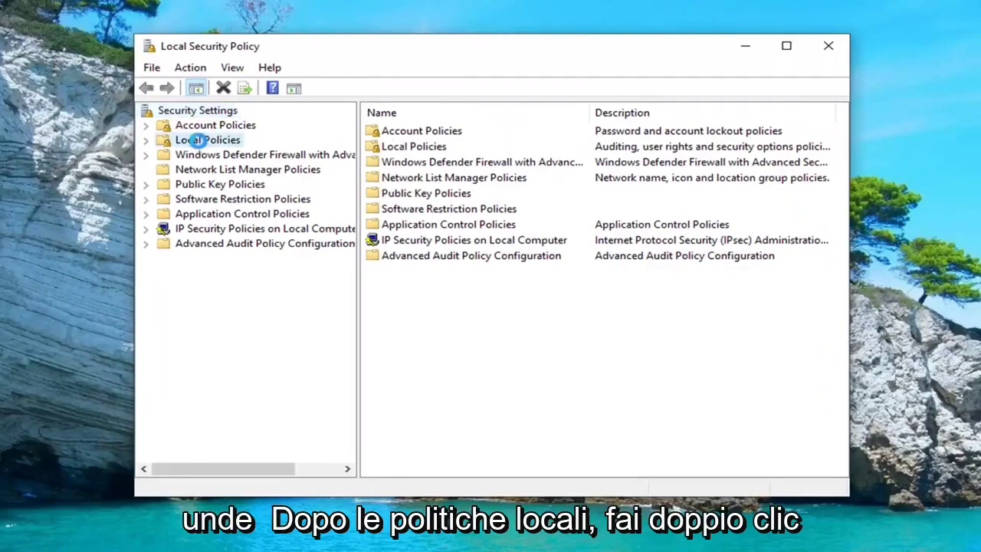
click(146, 140)
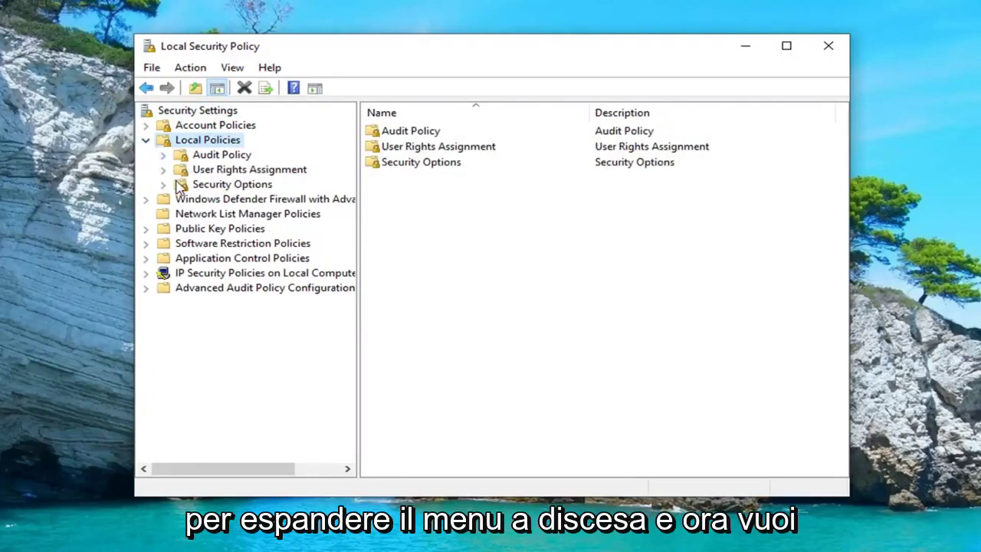
click(230, 170)
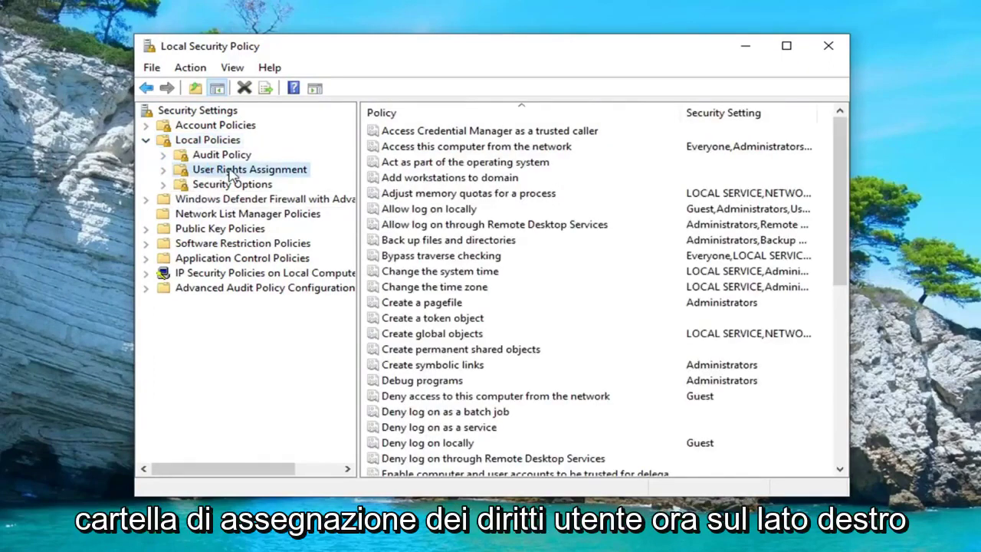
click(434, 318)
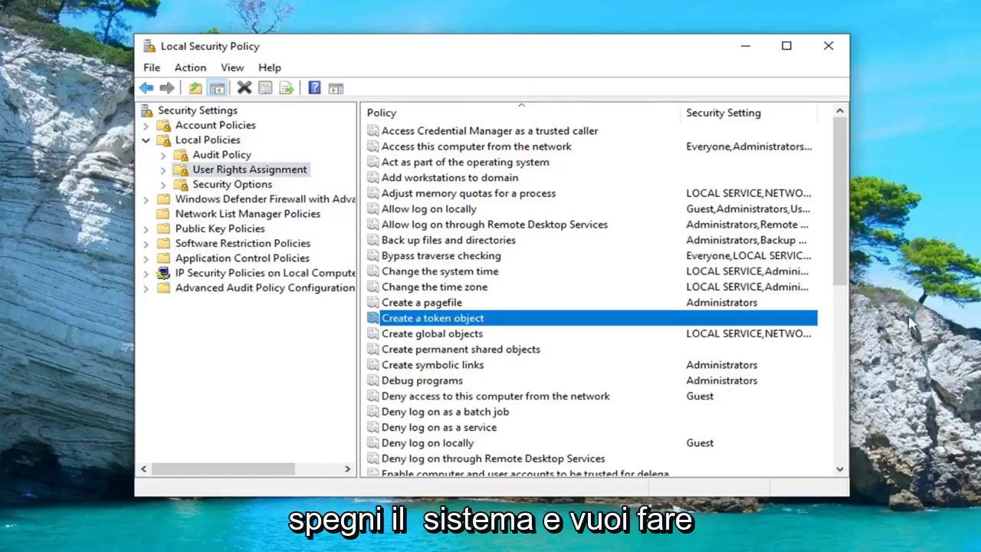
scroll(464, 372, down, 6)
scroll(471, 422, down, 1)
scroll(471, 421, down, 1)
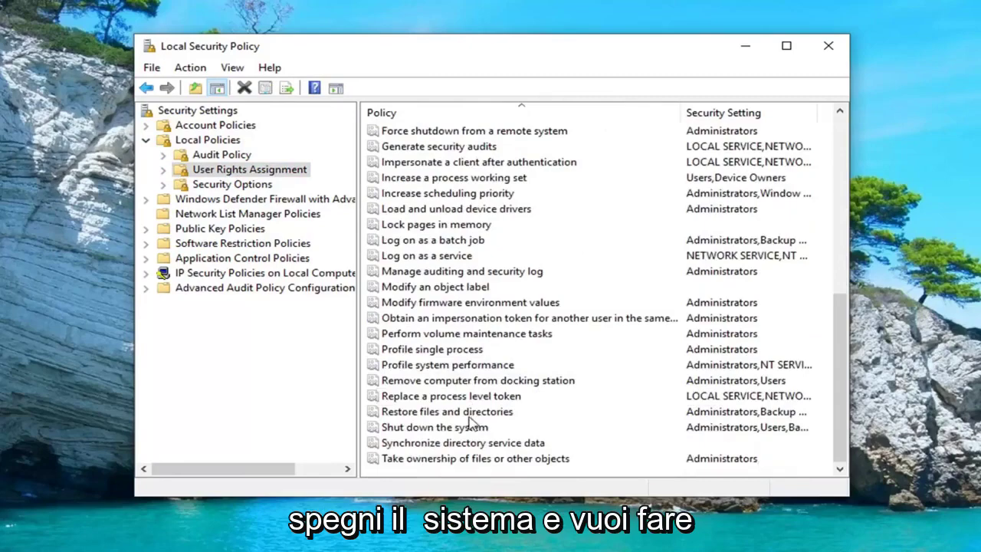
click(443, 430)
Open Shut down the system properties and start adding a user or group.
right_click(443, 434)
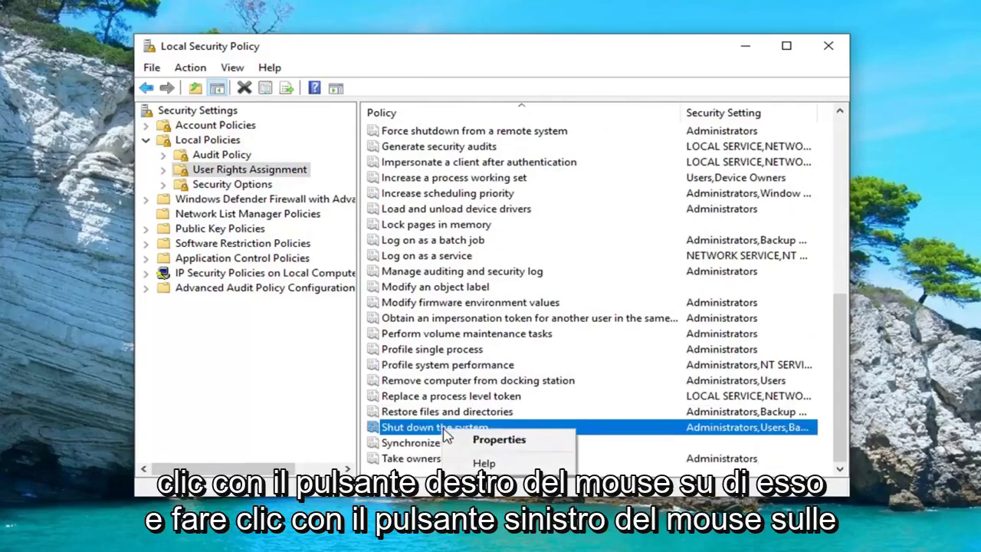
click(500, 444)
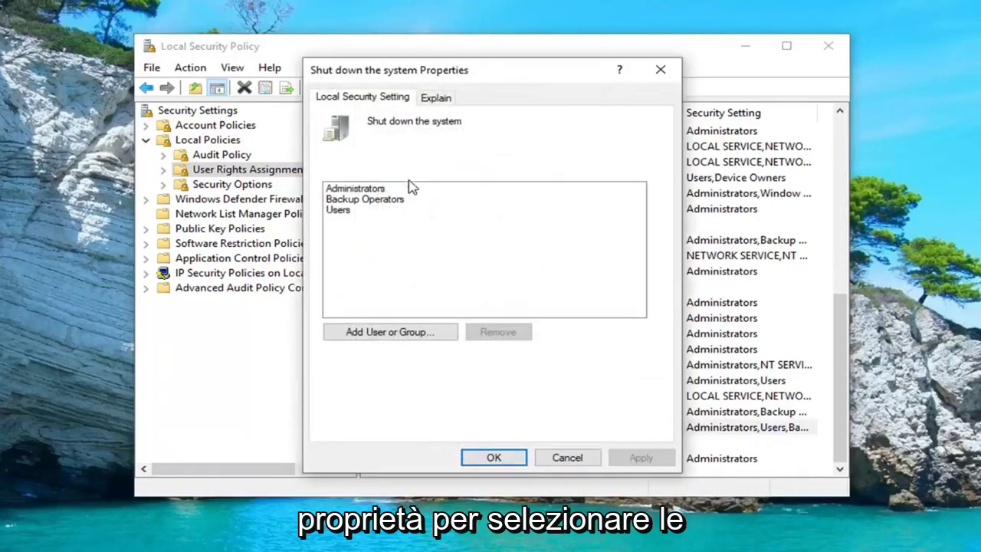
click(363, 201)
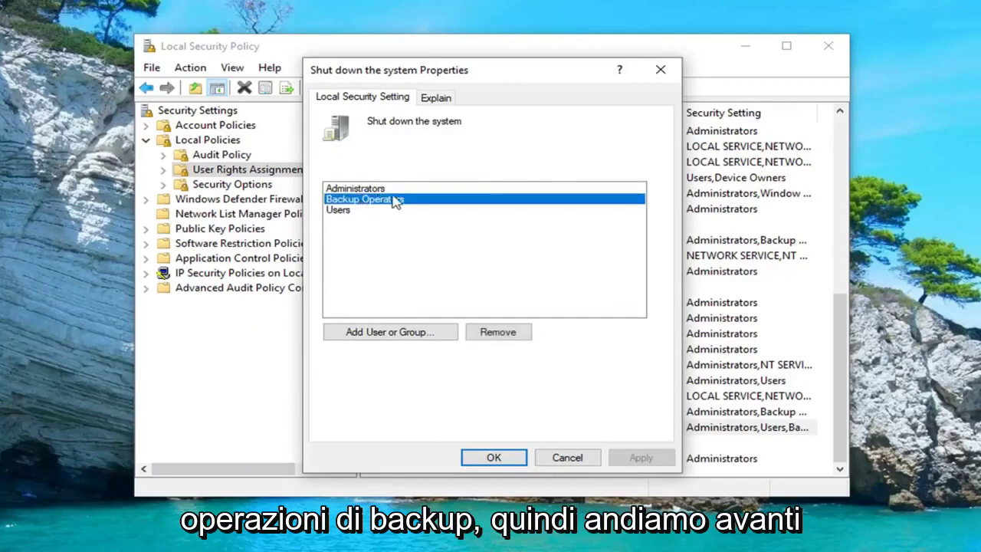
click(399, 336)
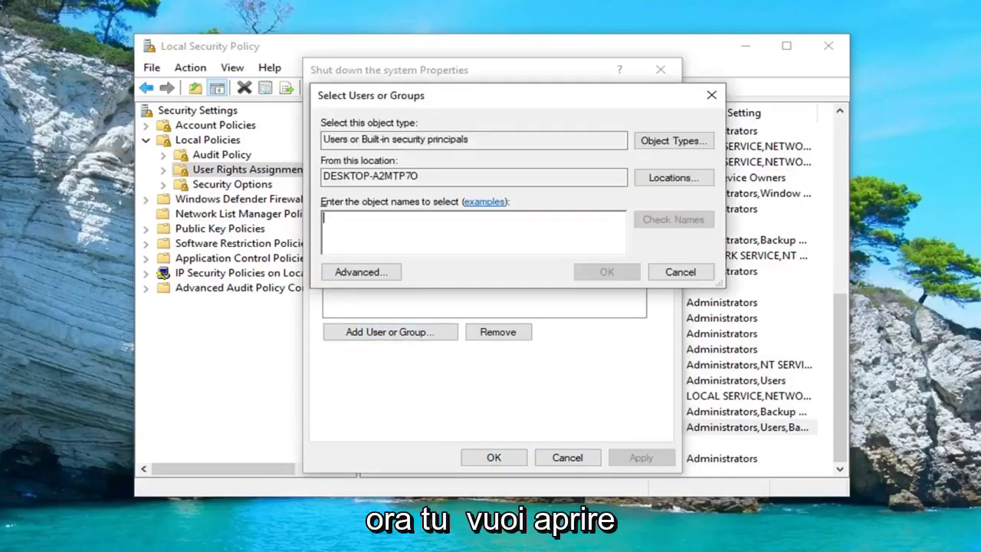
Search the Start menu for 'control panel' and launch Control Panel.
key(super)
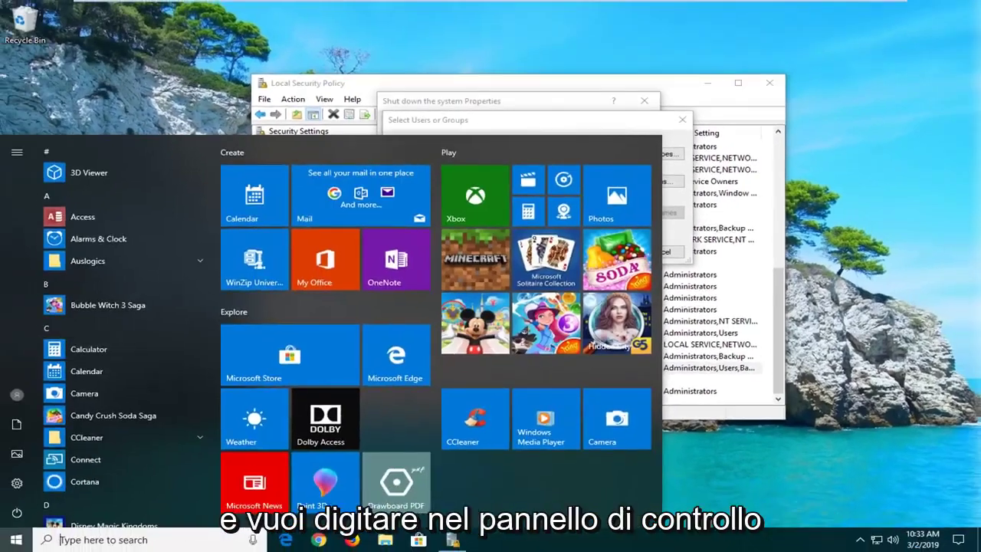
click(39, 541)
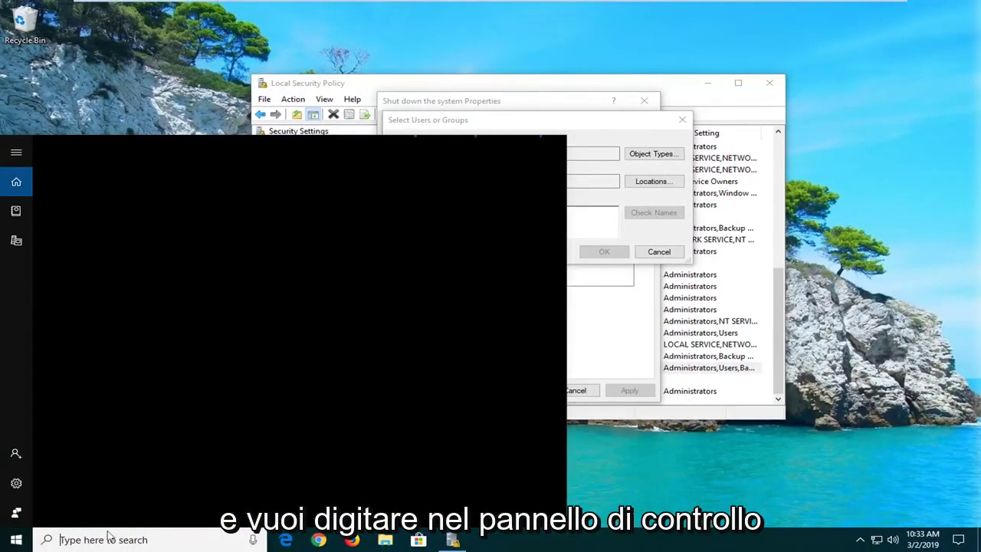
text(control panel)
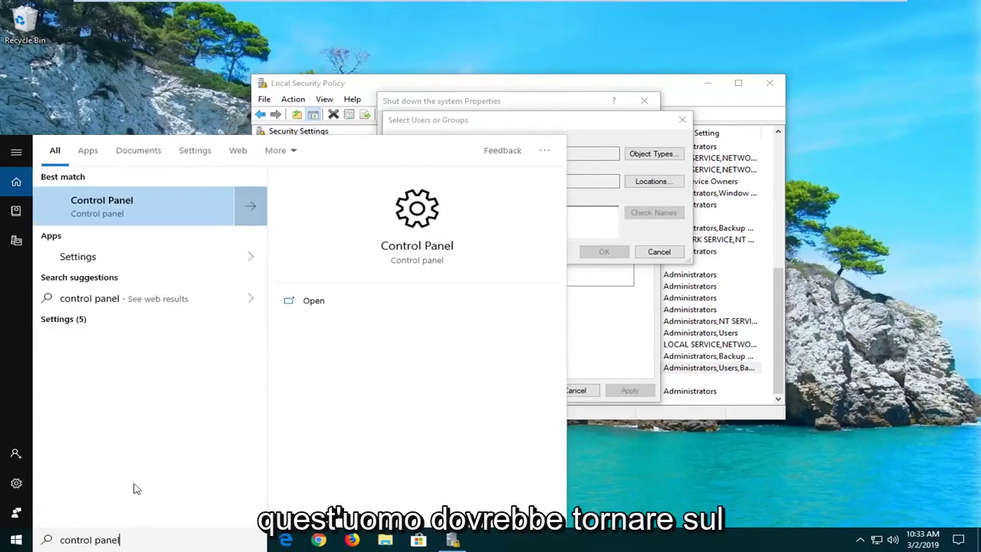
click(109, 205)
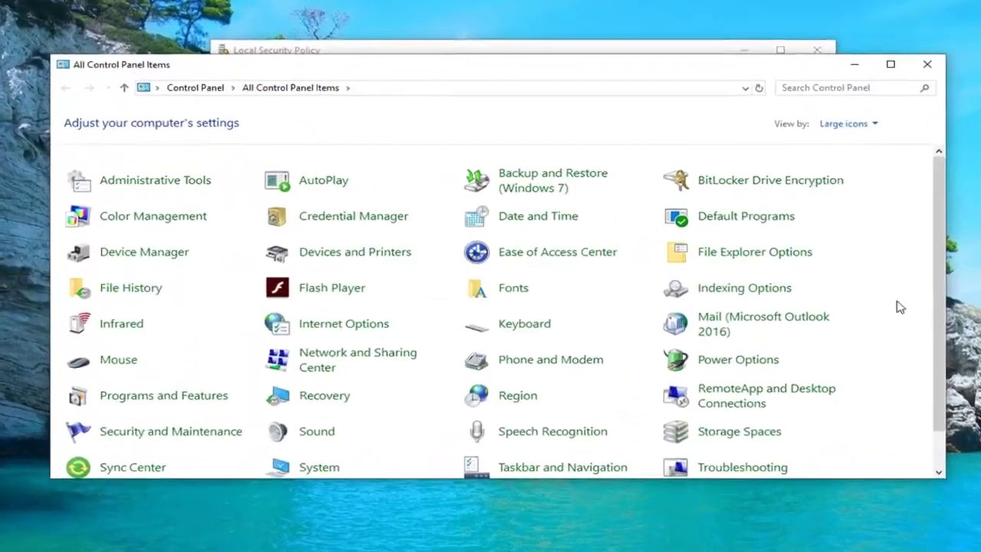
Read the current account's profile name in the User Profiles list, then close it.
scroll(674, 360, down, 1)
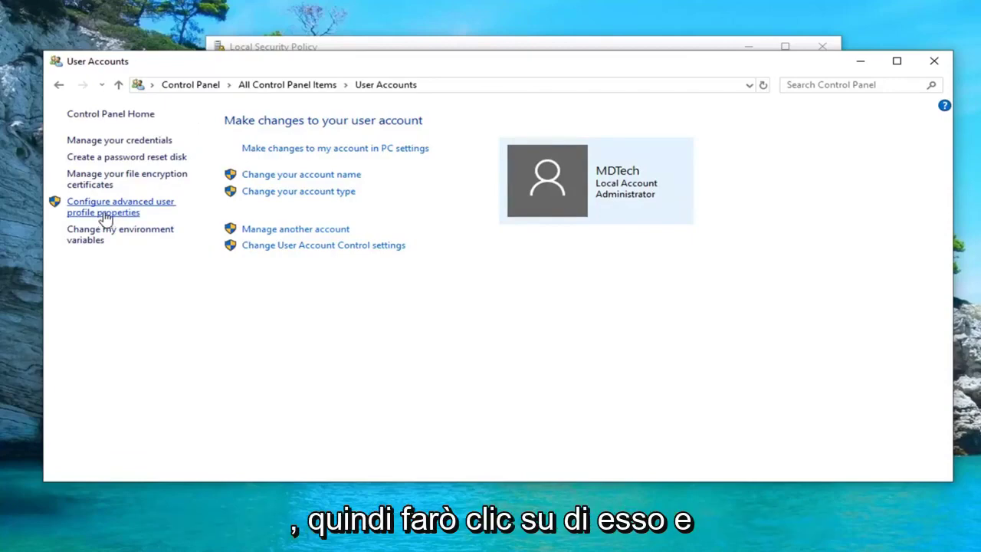
click(104, 214)
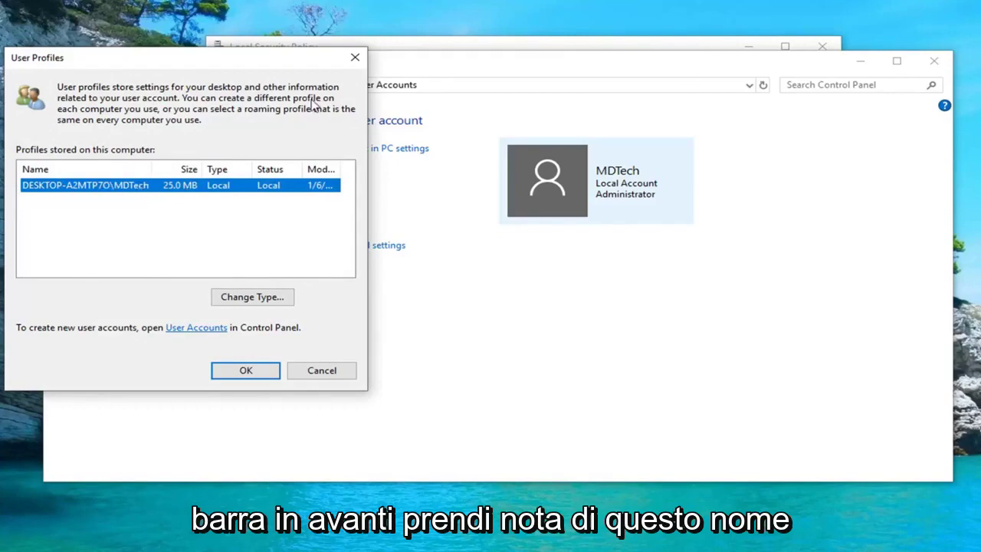
click(355, 58)
Add your user account to the Shut down the system right, apply, and close Local Security Policy.
click(933, 61)
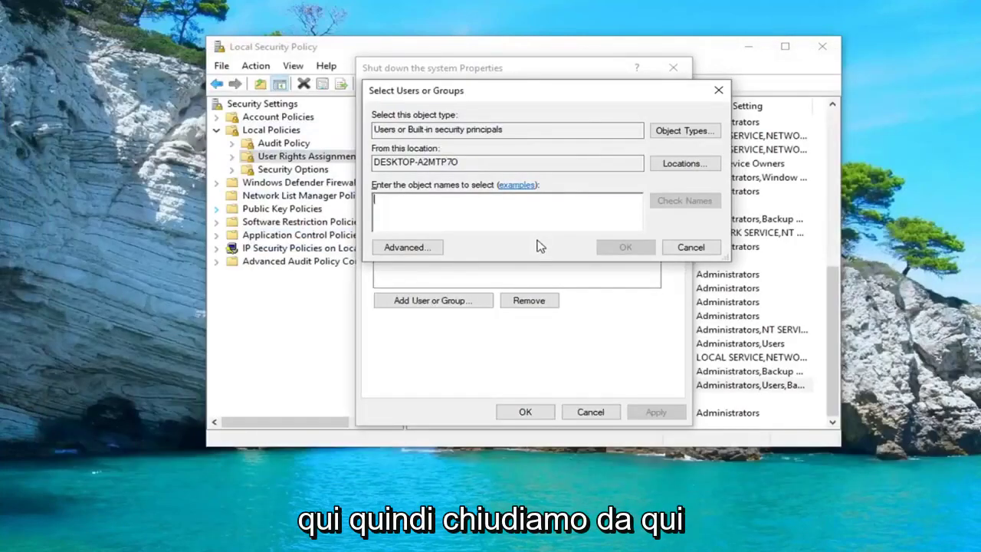
text(MDT)
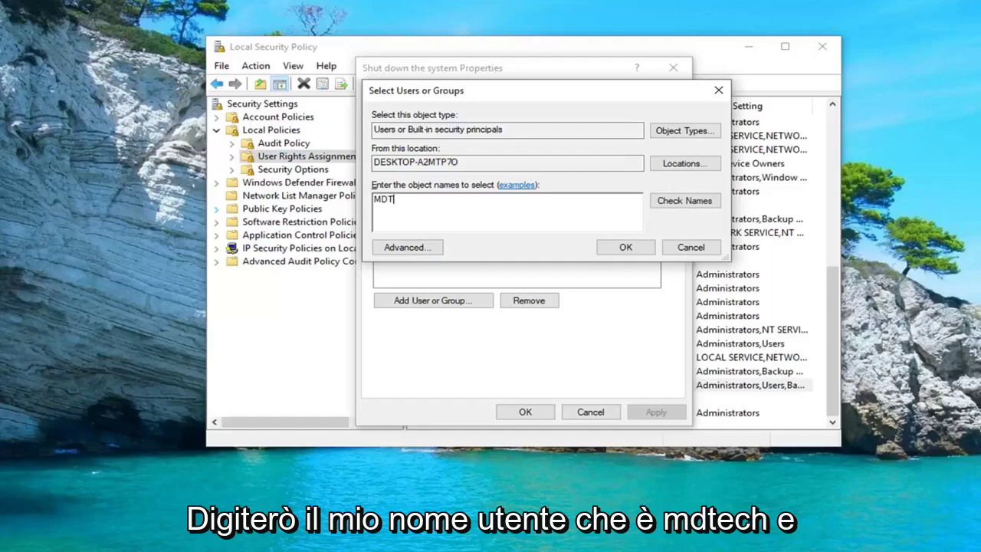
text(ech)
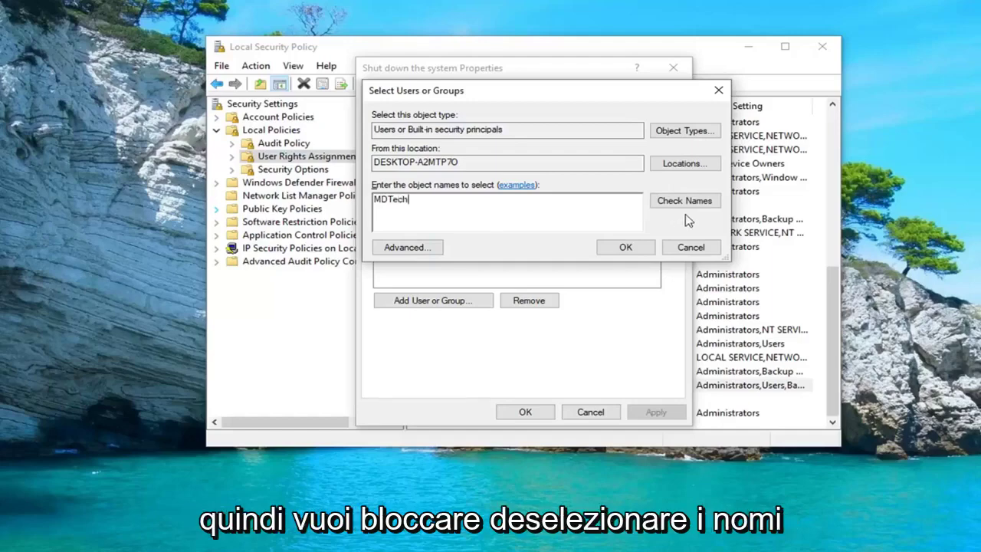
click(683, 200)
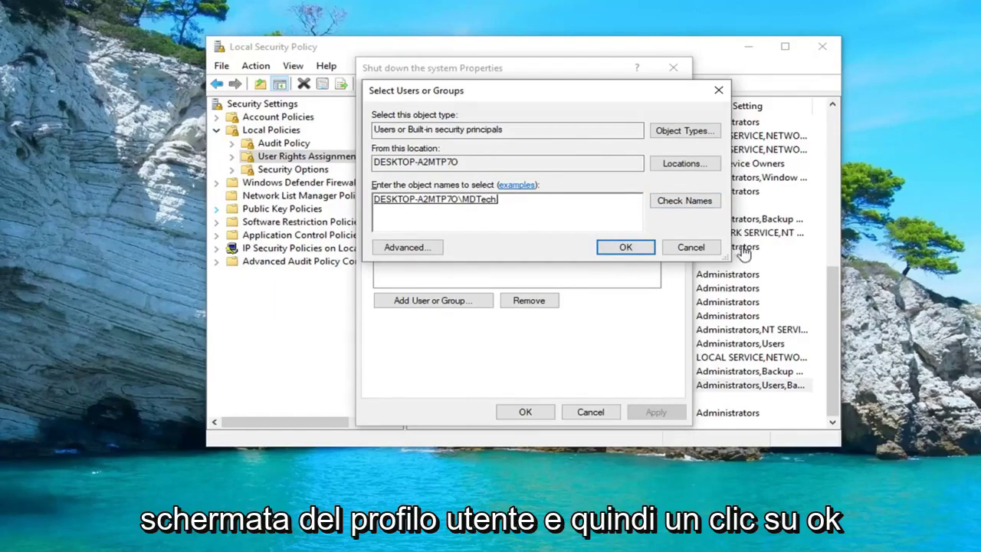
click(613, 248)
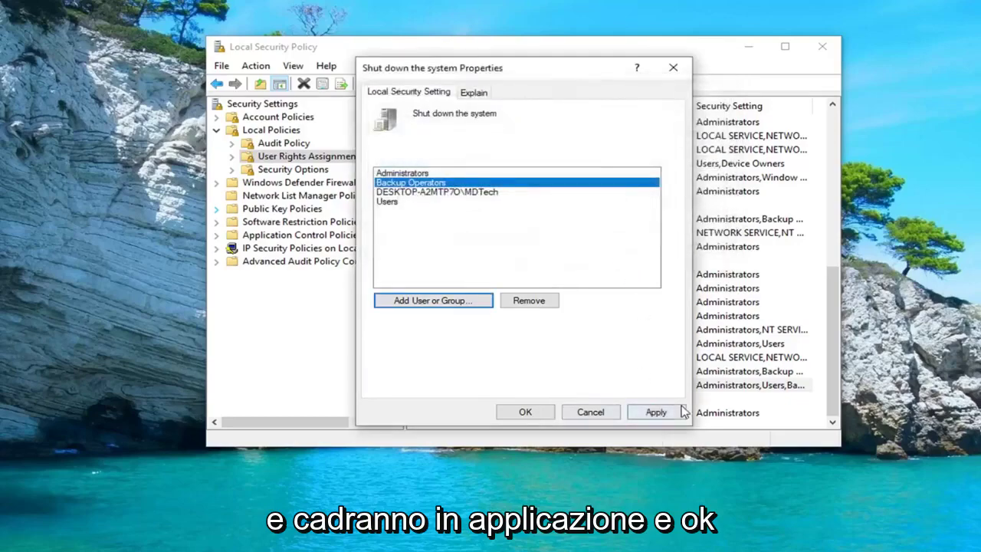
click(679, 412)
click(507, 414)
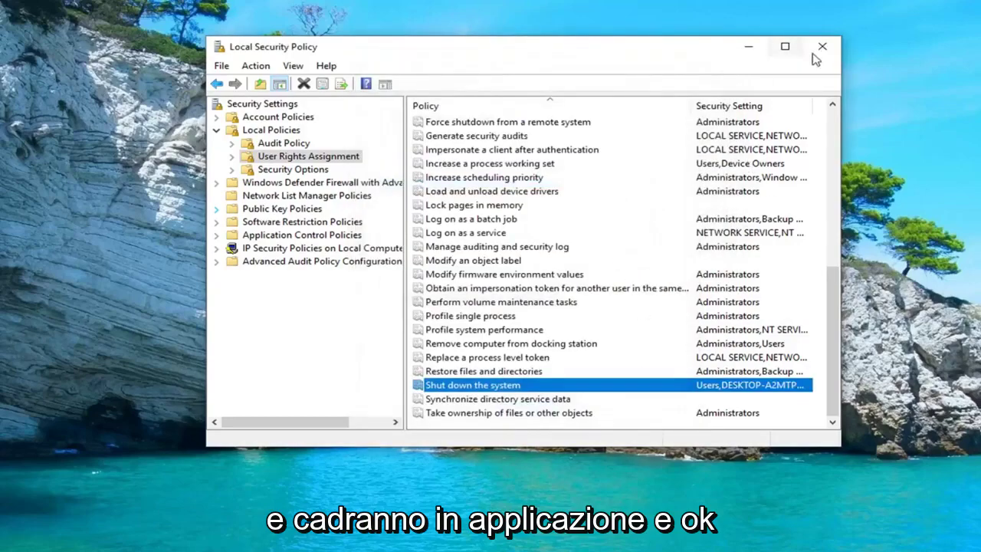
click(823, 47)
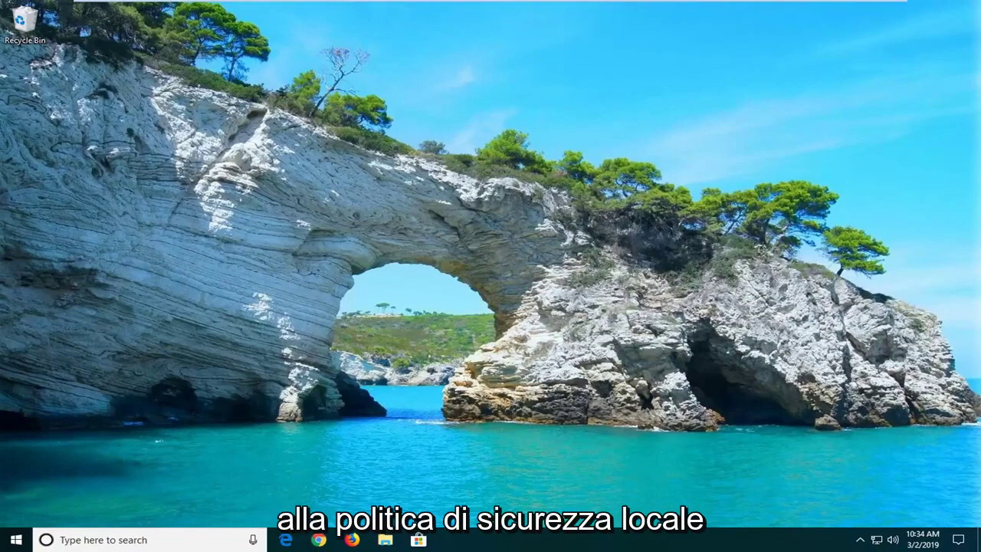
Search for 'regedit' and run Registry Editor as administrator, approving the UAC prompt.
click(6, 544)
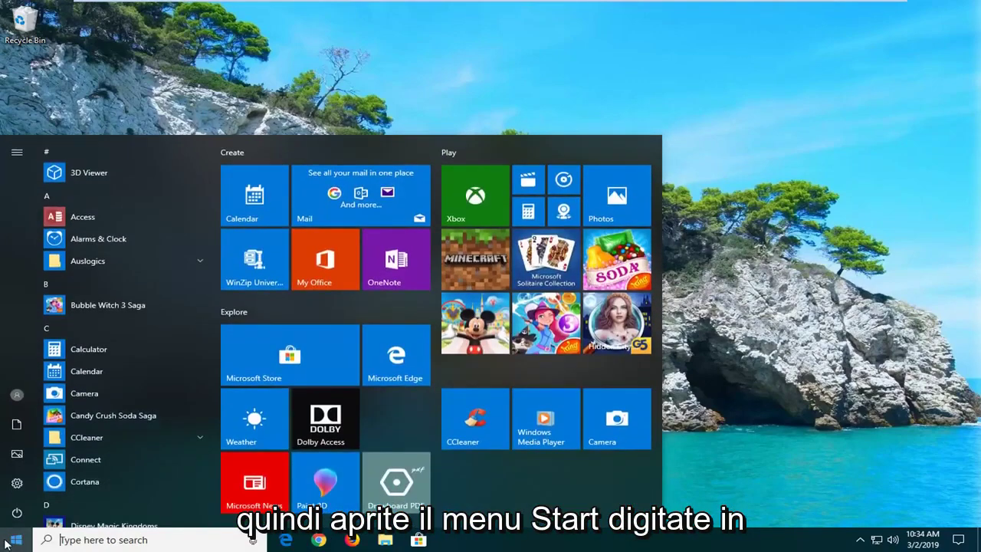
text(regfedit)
key(BackSpace)
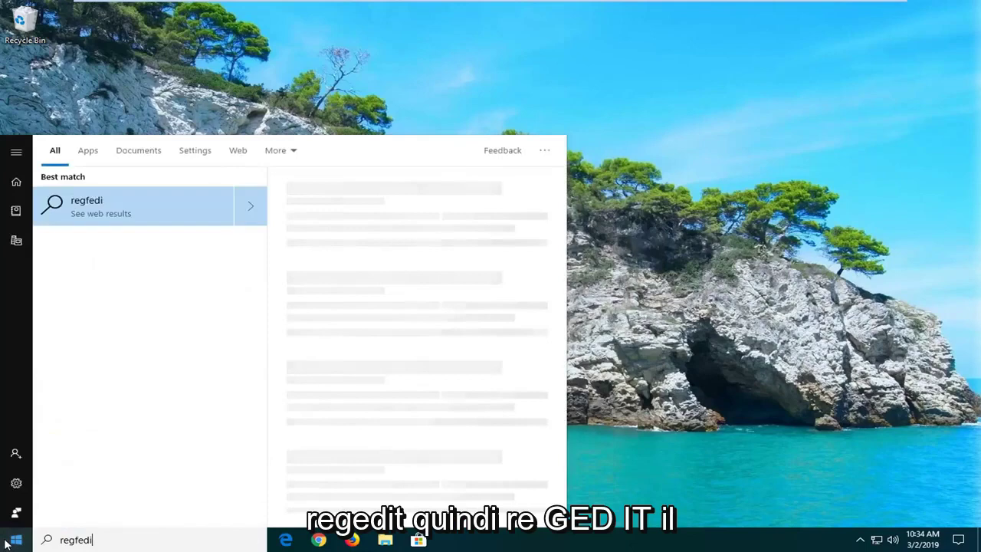
key(BackSpace)
key(BackSpace)
key(BackSpace)
key(BackSpace)
text(edit)
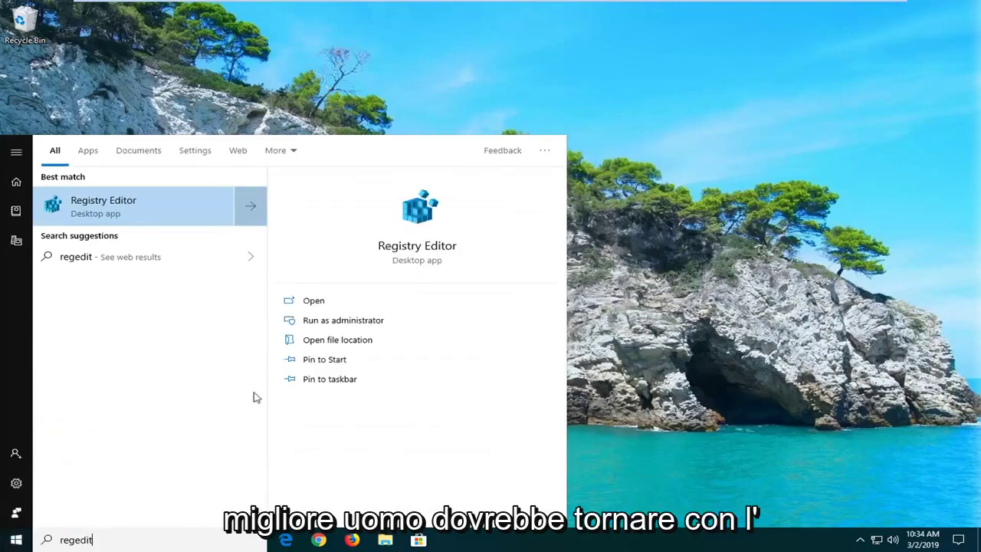
right_click(119, 208)
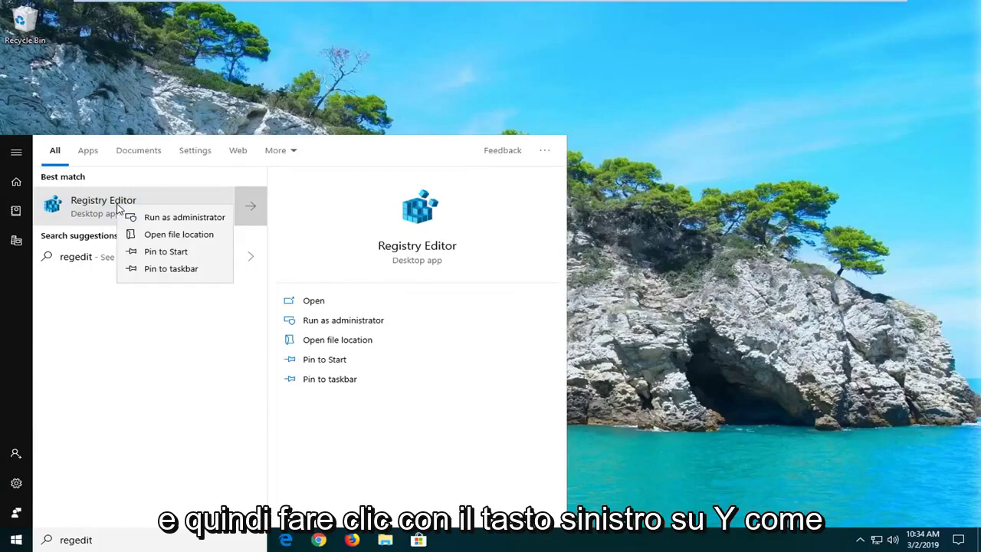
click(163, 223)
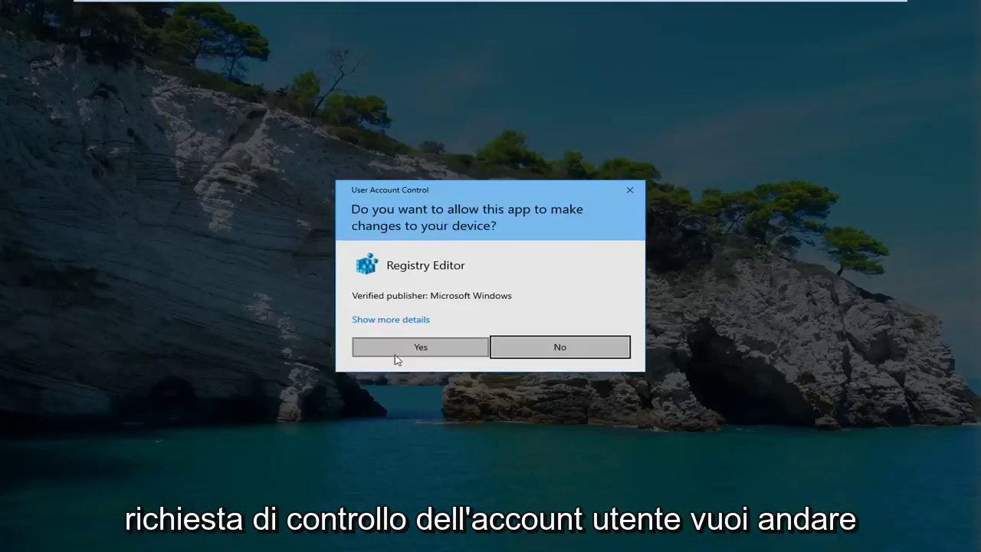
click(395, 353)
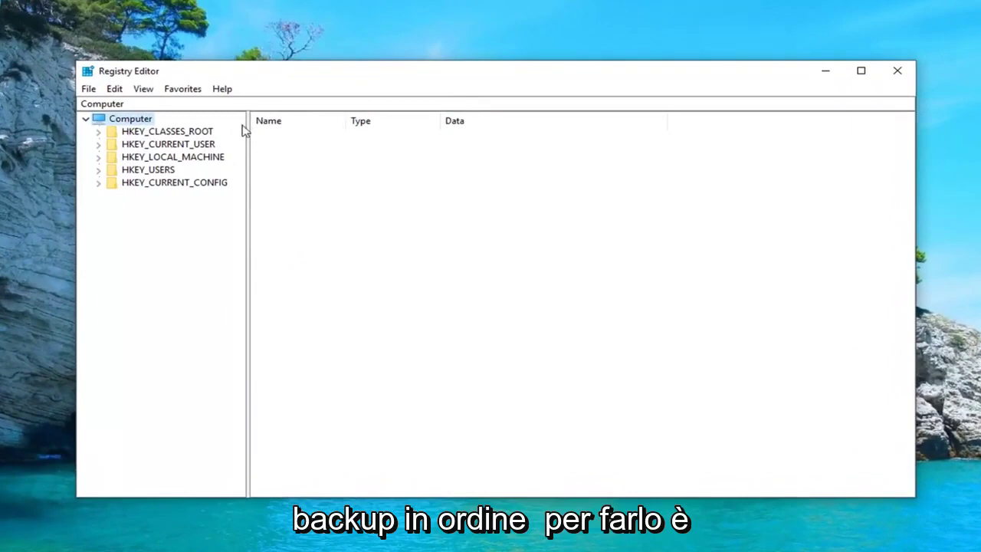
click(89, 89)
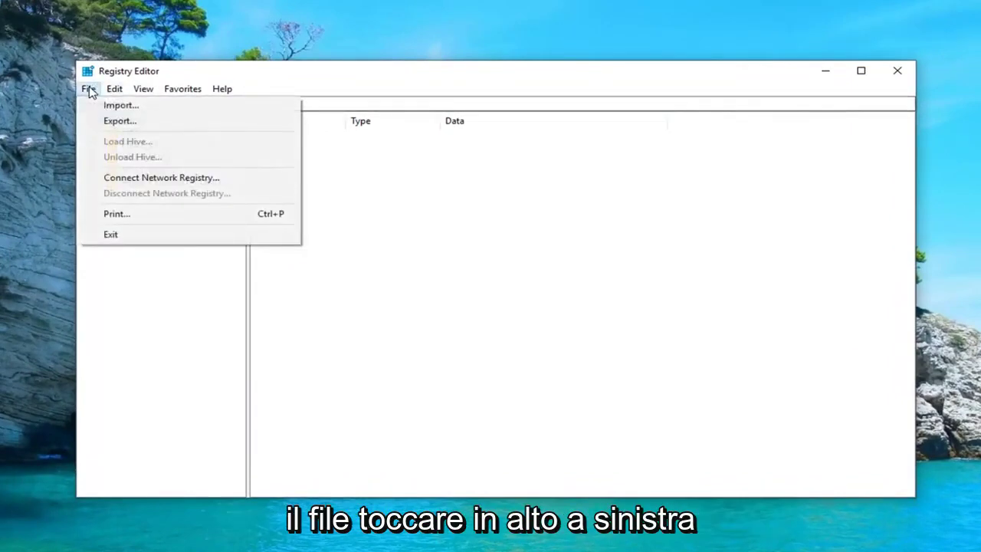
click(119, 121)
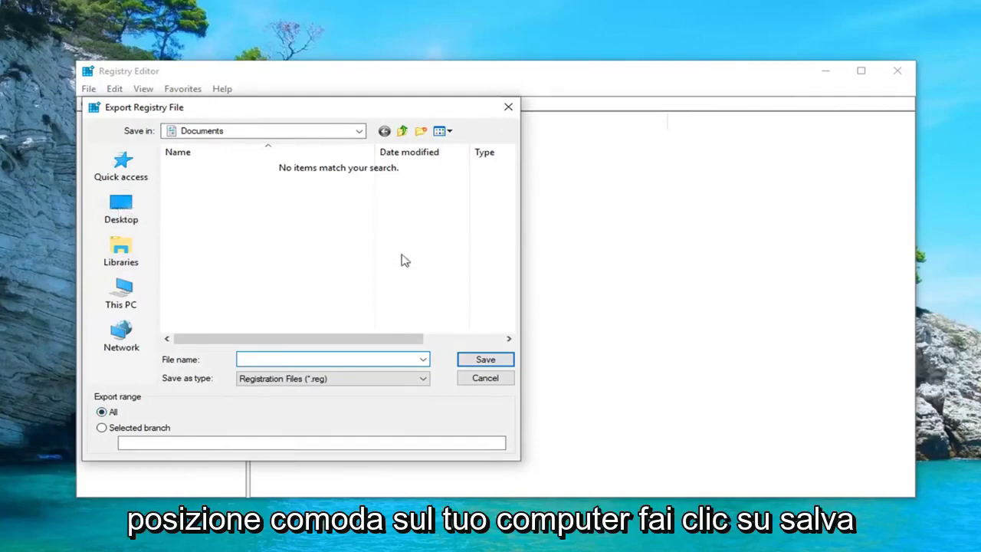
click(484, 380)
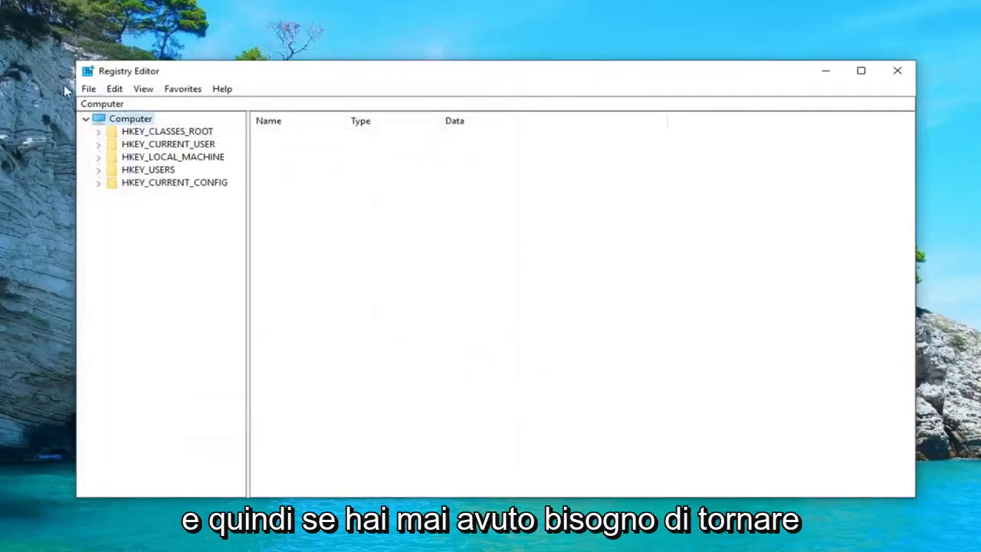
click(89, 89)
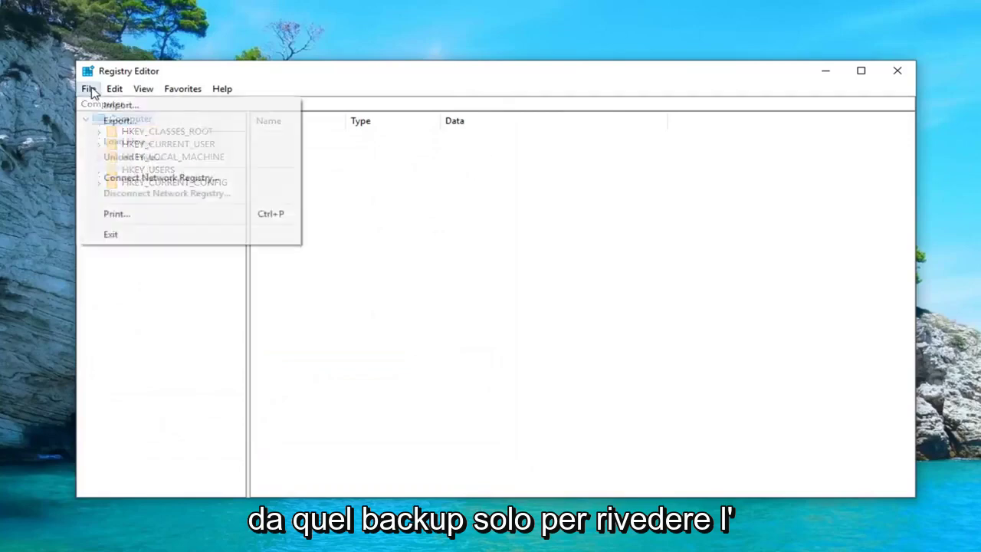
click(107, 104)
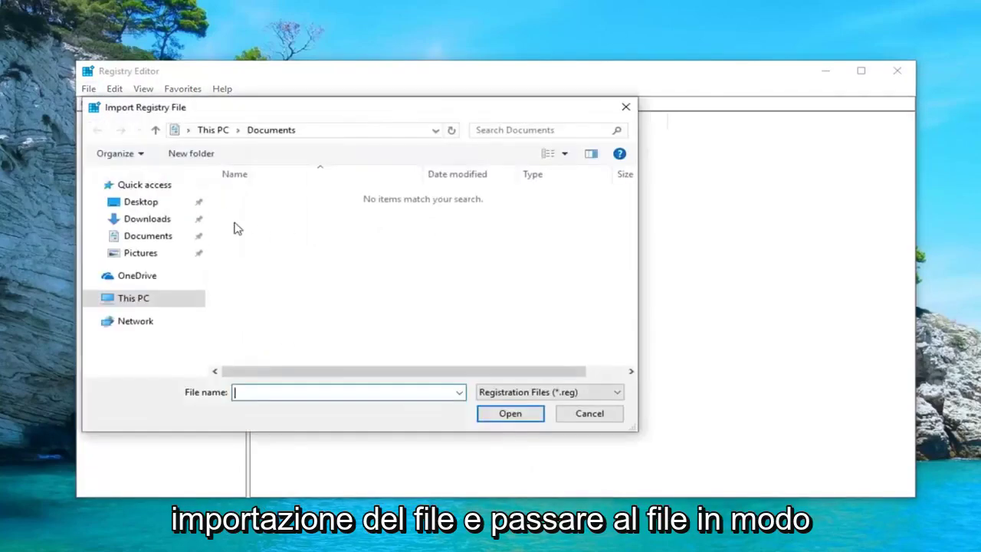
click(589, 414)
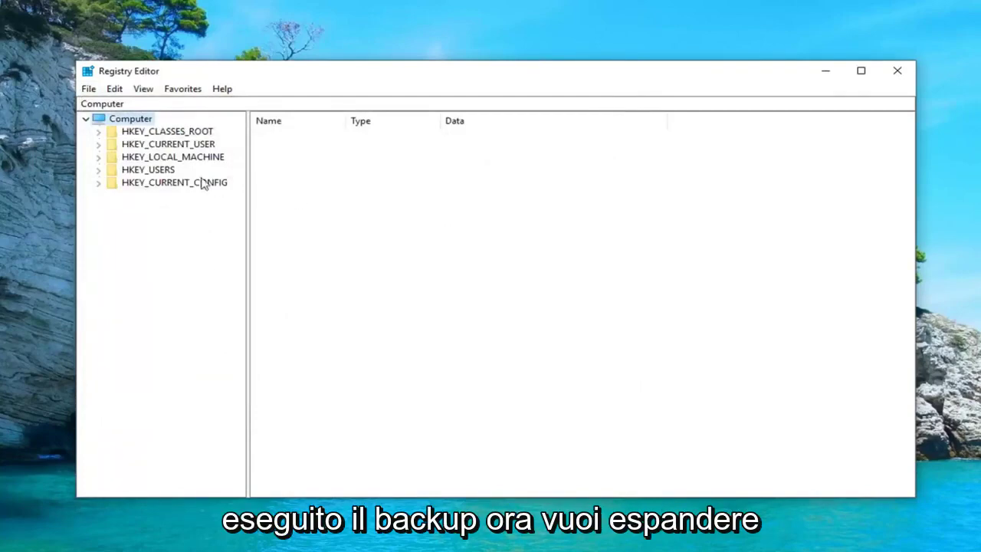
Expand HKEY_CURRENT_USER > SOFTWARE > Microsoft, widening the key tree so full names show.
click(178, 145)
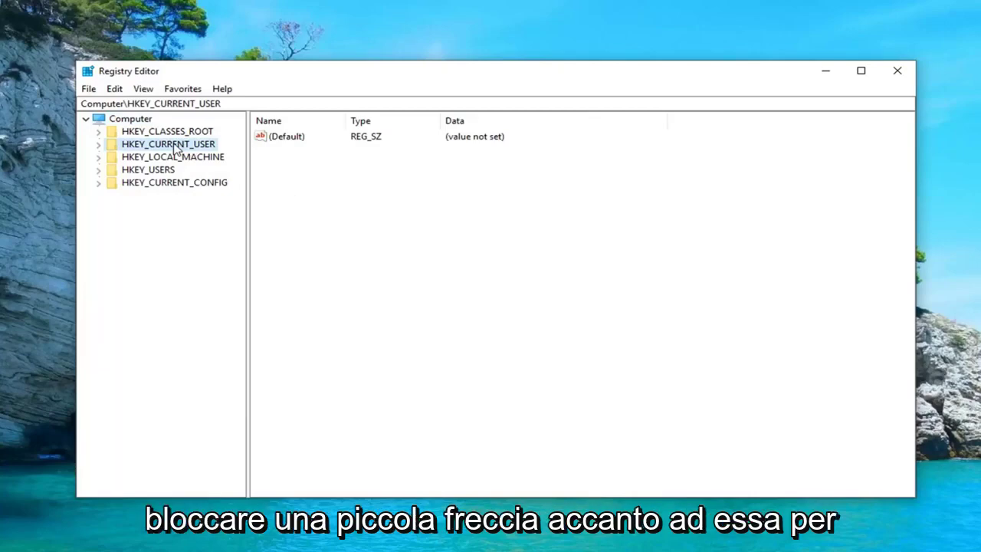
click(98, 145)
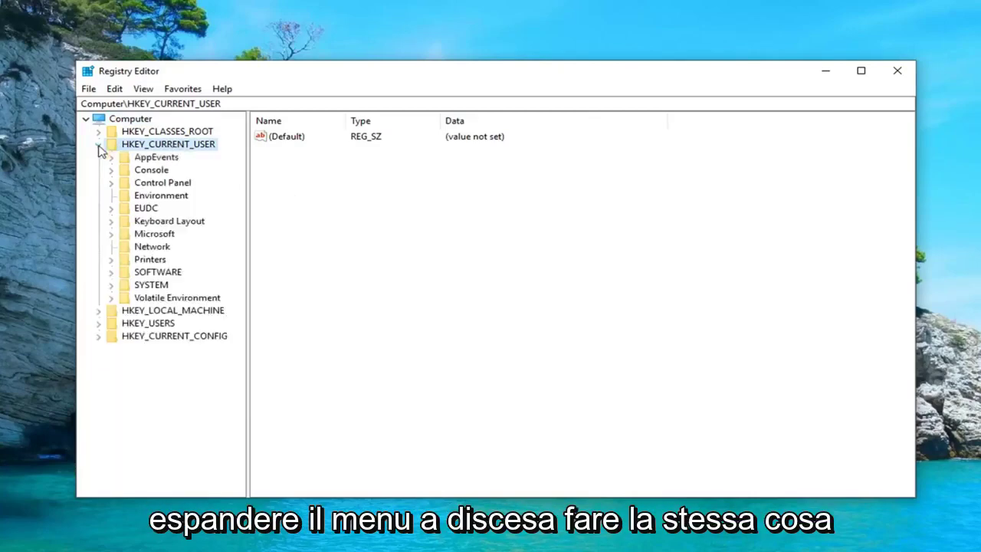
click(129, 273)
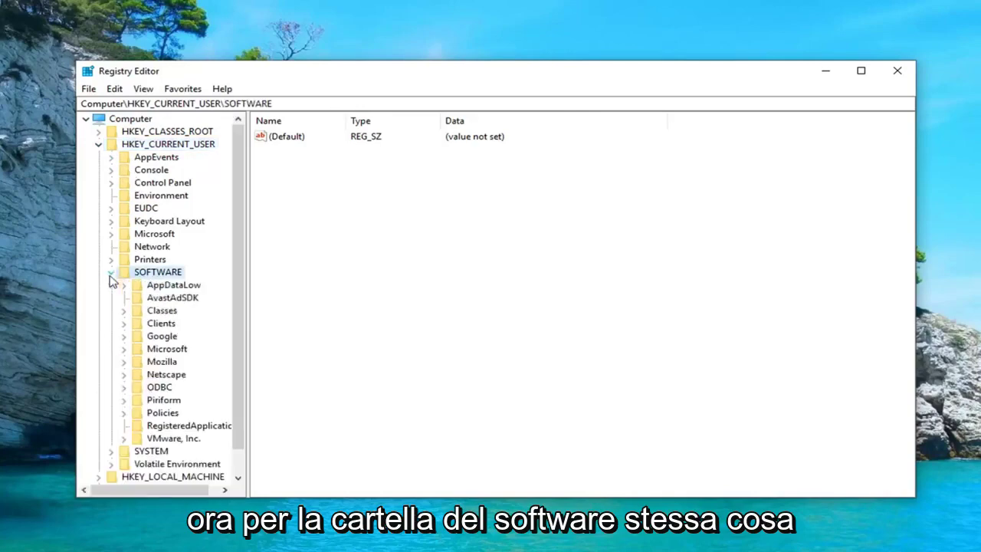
scroll(126, 287, down, 1)
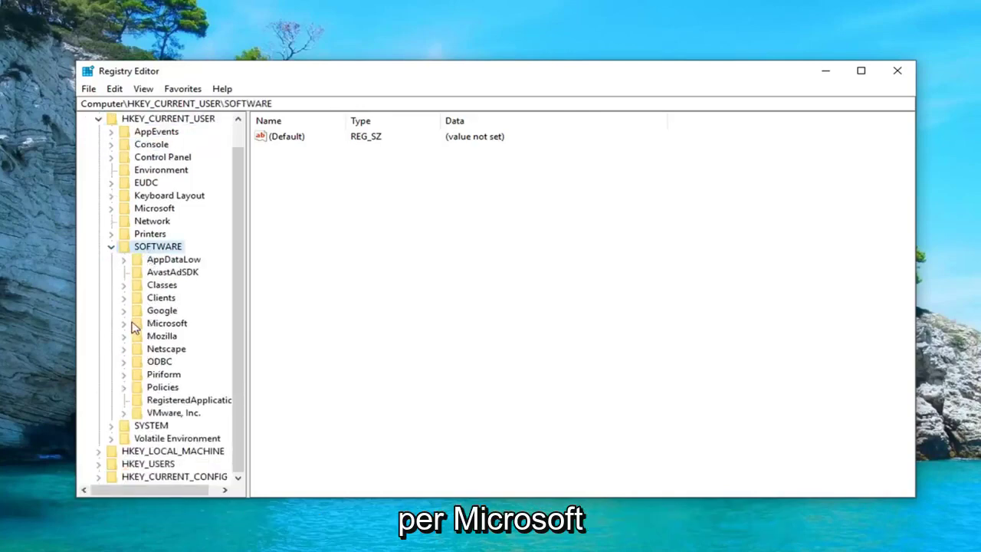
click(125, 323)
drag(245, 298, 339, 299)
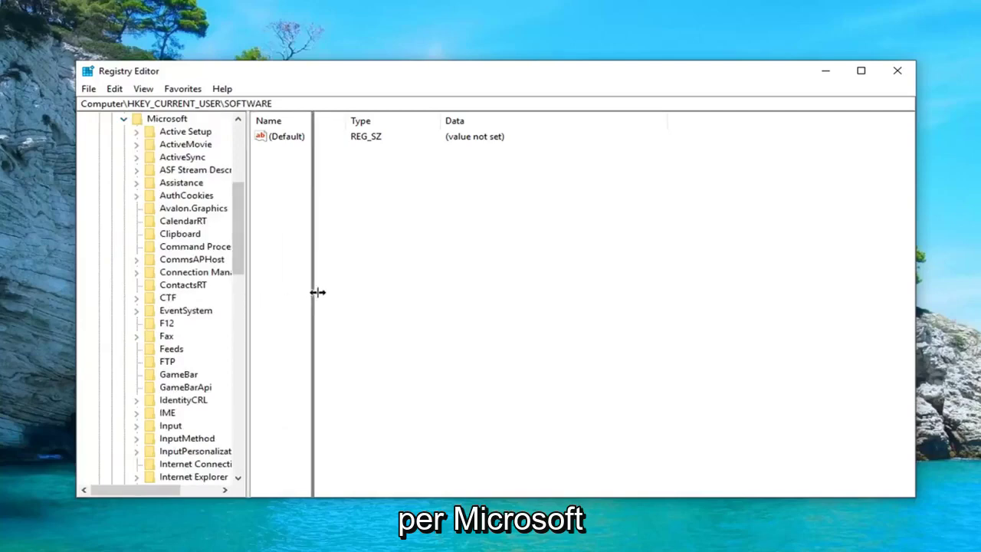
Expand Microsoft's Windows key and its CurrentVersion subkey.
scroll(189, 388, down, 1)
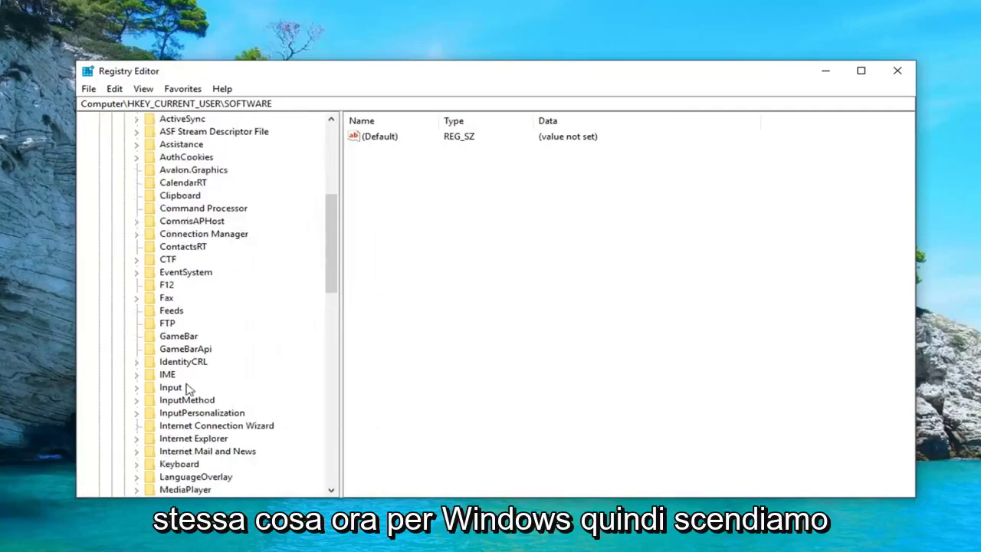
scroll(192, 361, down, 6)
scroll(169, 364, down, 6)
scroll(168, 364, down, 6)
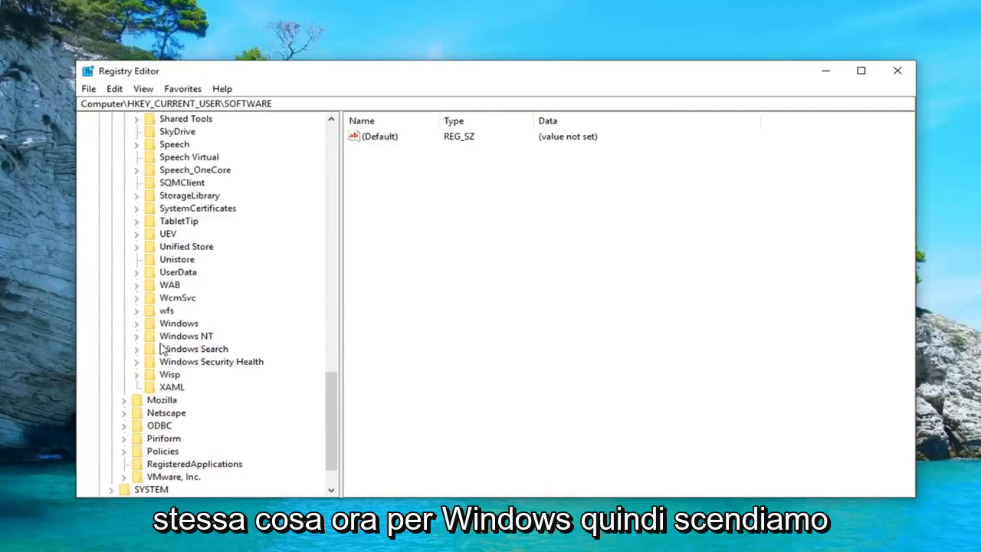
click(164, 323)
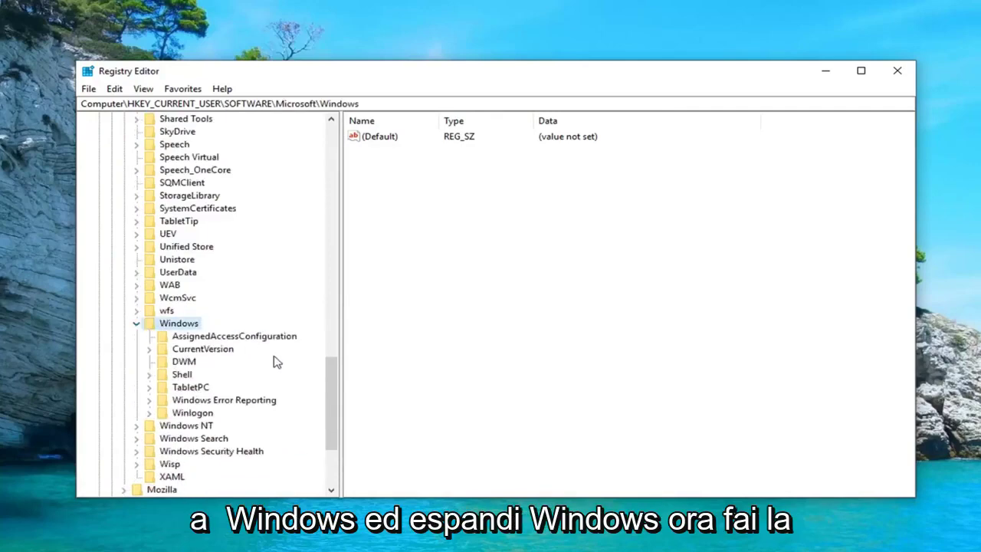
click(202, 349)
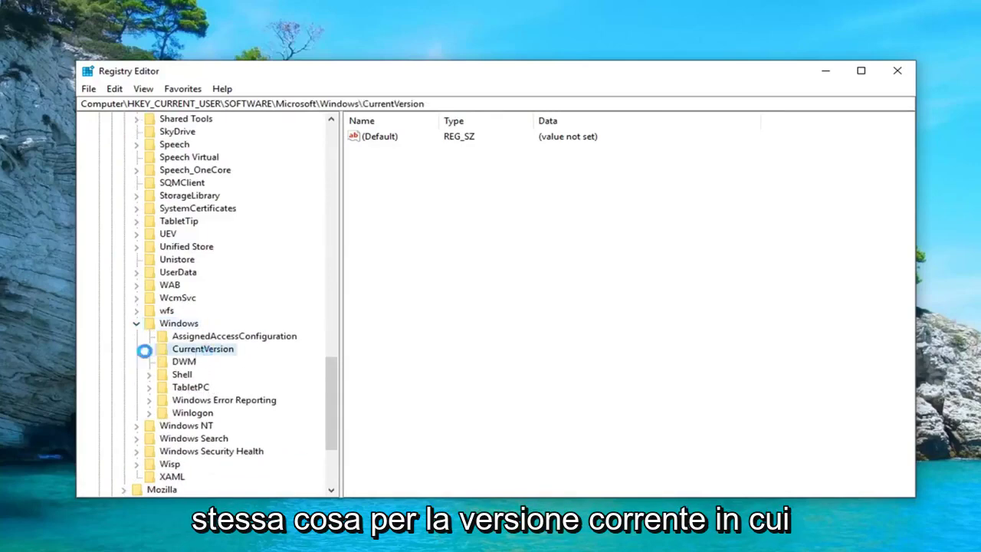
click(148, 350)
Open CurrentVersion\Policies\Explorer to display its NoClose and NoLoggOff values.
scroll(193, 311, down, 4)
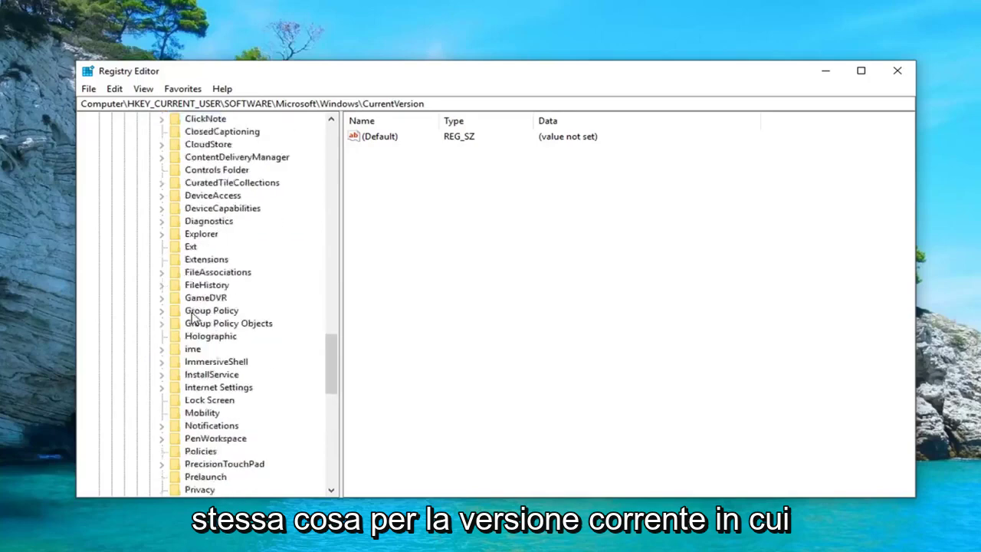
scroll(193, 310, down, 5)
click(202, 256)
scroll(195, 305, down, 2)
scroll(193, 271, down, 5)
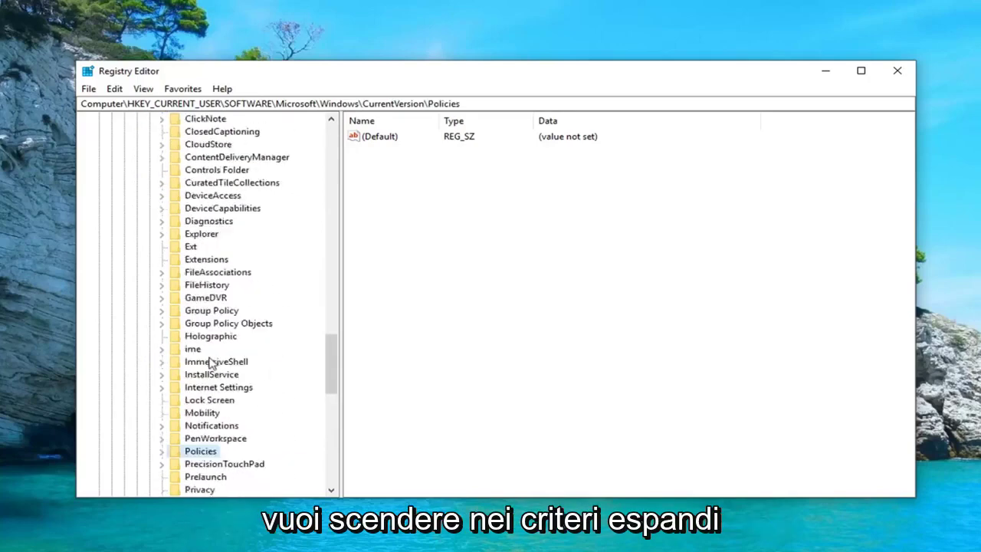
scroll(188, 406, down, 2)
click(162, 374)
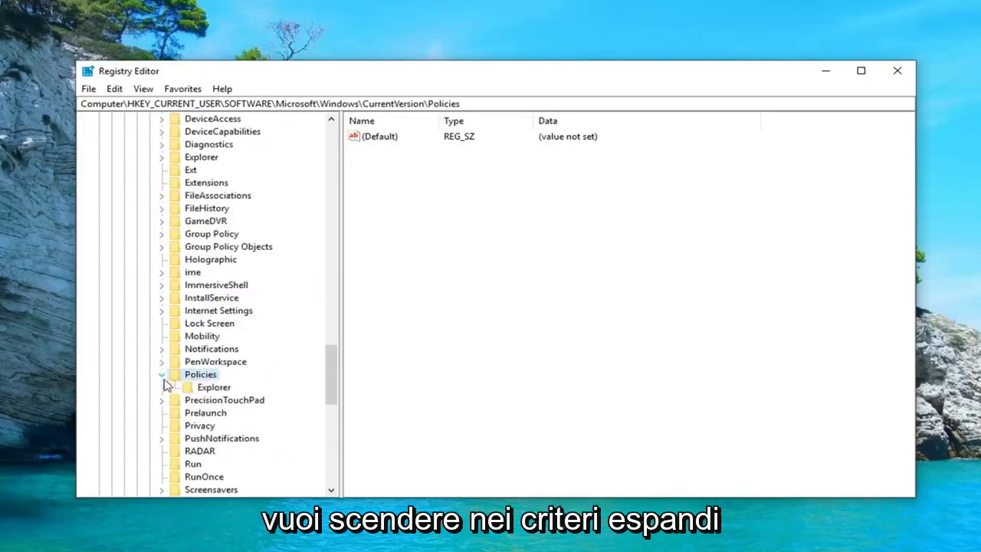
click(203, 388)
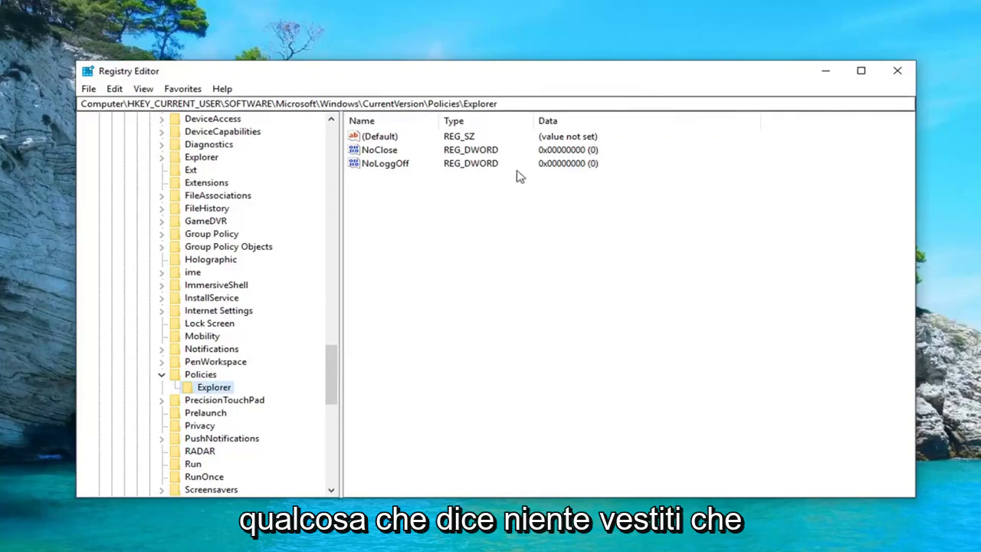
Edit the NoClose value and confirm its data is 0.
click(377, 150)
double_click(380, 151)
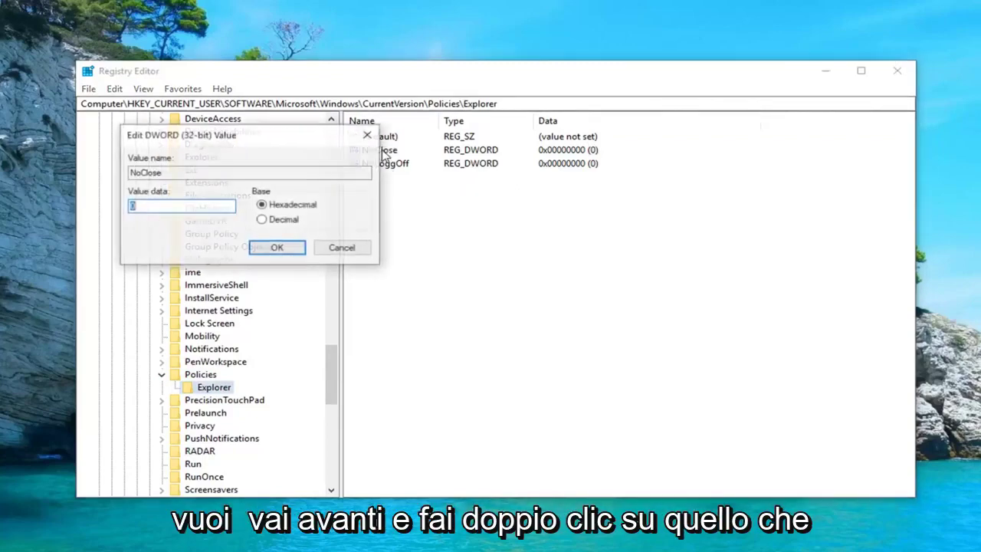
drag(448, 157, 622, 184)
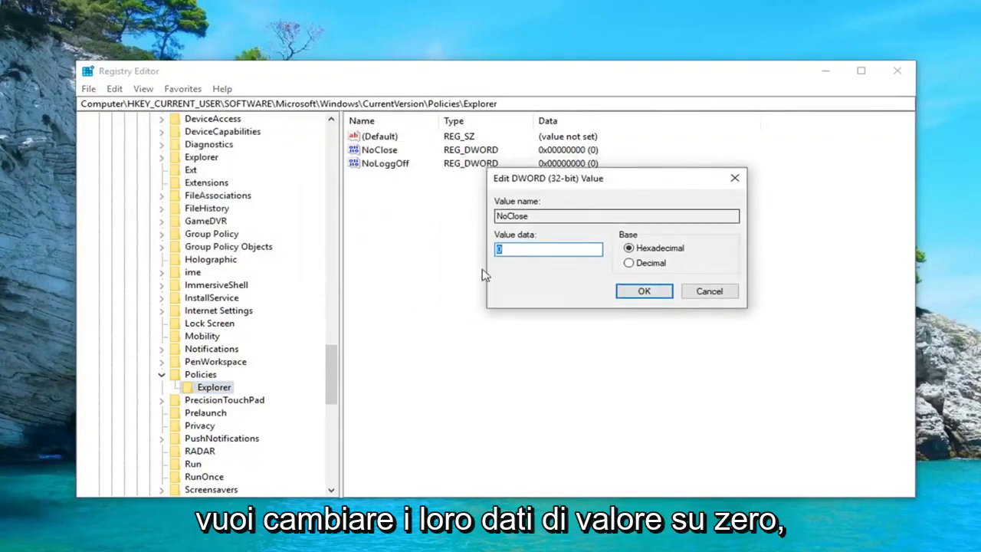
click(537, 249)
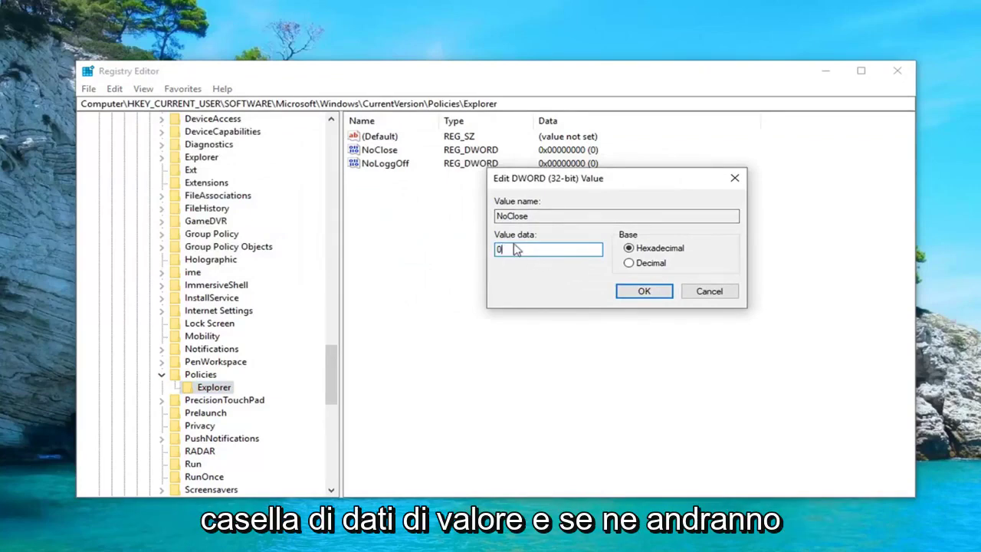
click(644, 291)
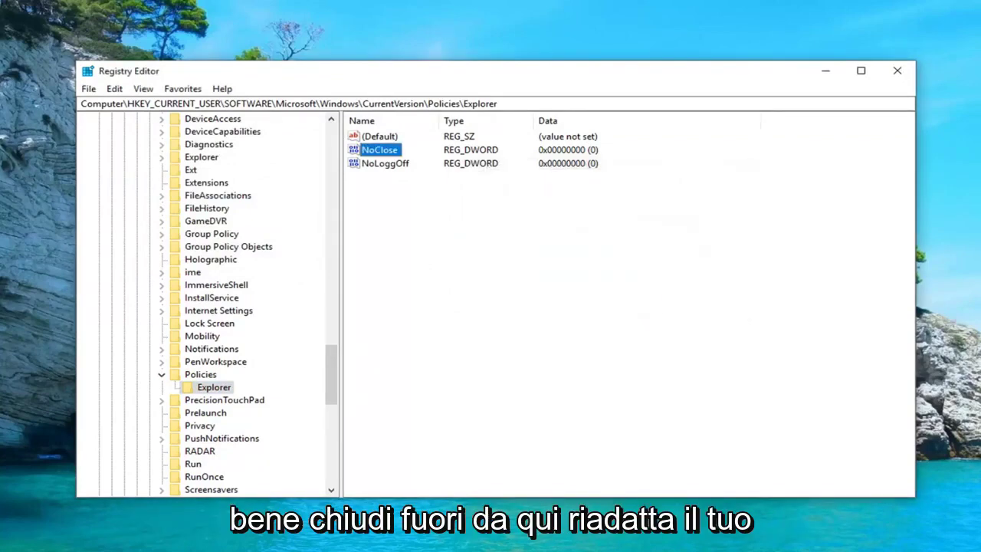
click(897, 70)
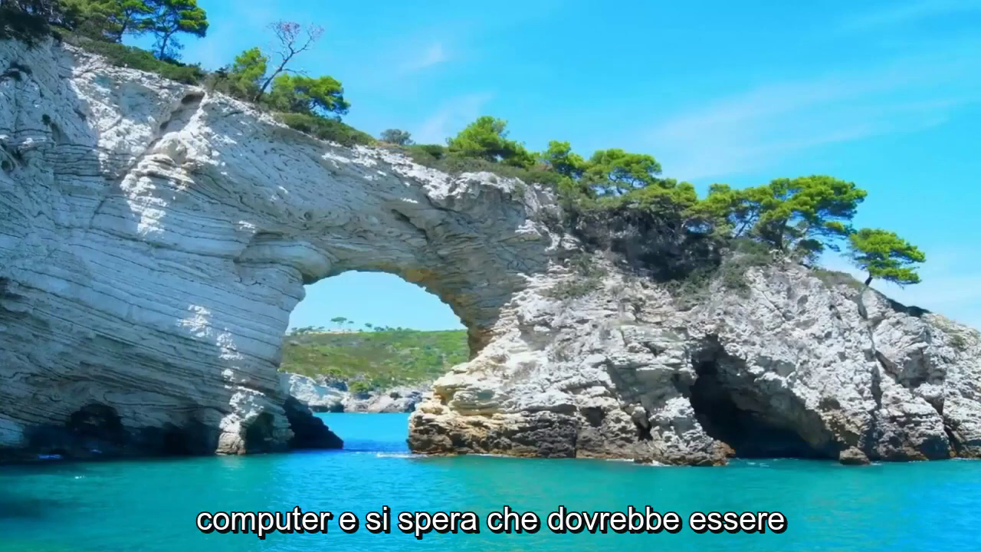